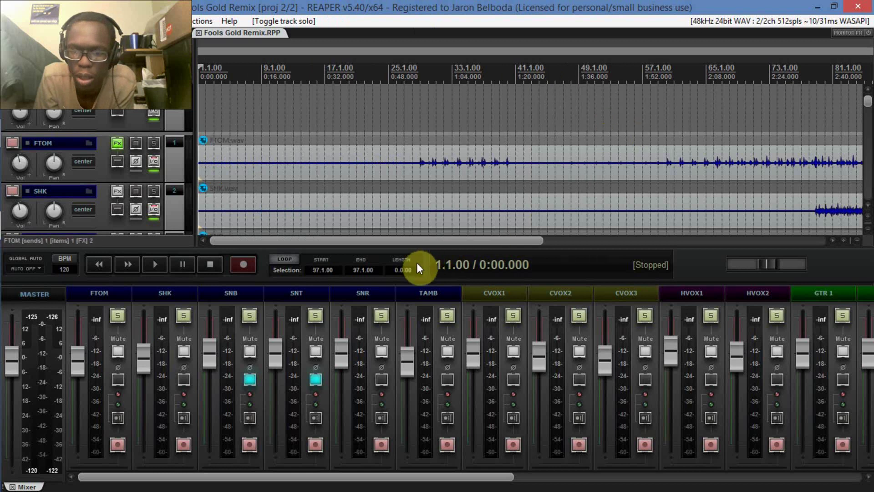
# Step: Review the high-pass and second band settings of the ReaEQ on the CVOX1 track, and close its effects window
pyautogui.click(479, 293)
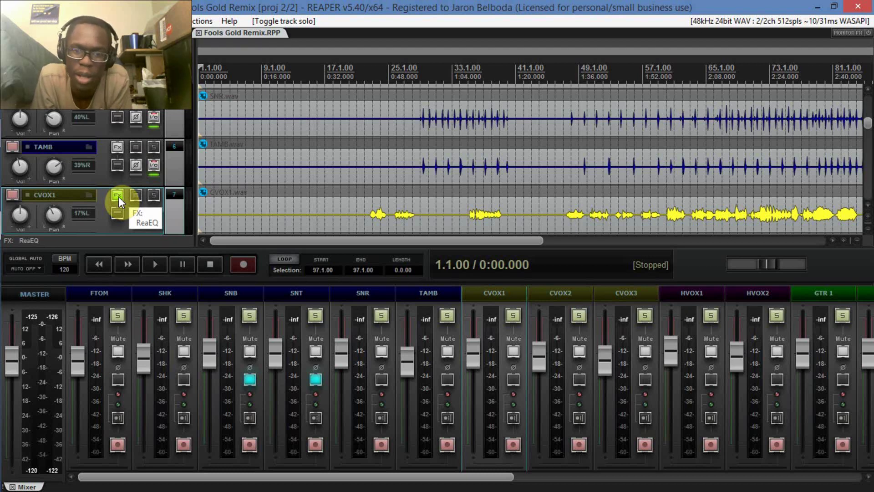
pyautogui.keyDown('ctrl'); pyautogui.click(118, 196); pyautogui.keyUp('ctrl')
pyautogui.click(118, 196)
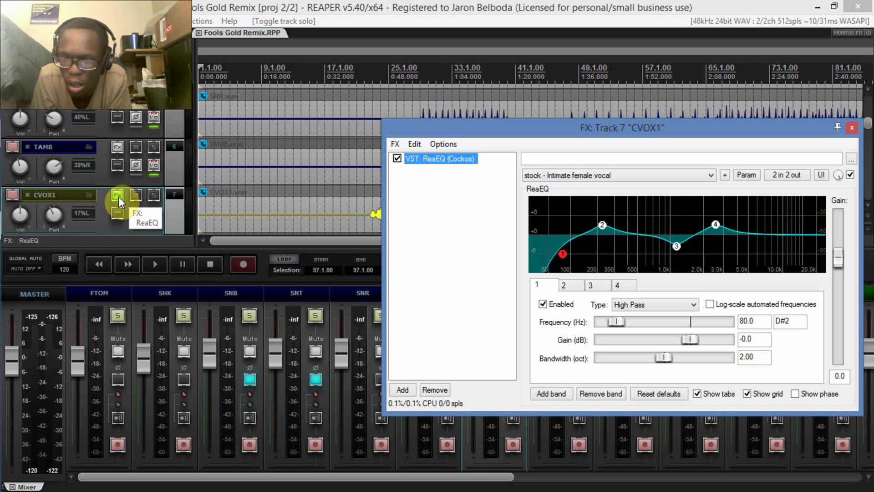
pyautogui.click(565, 285)
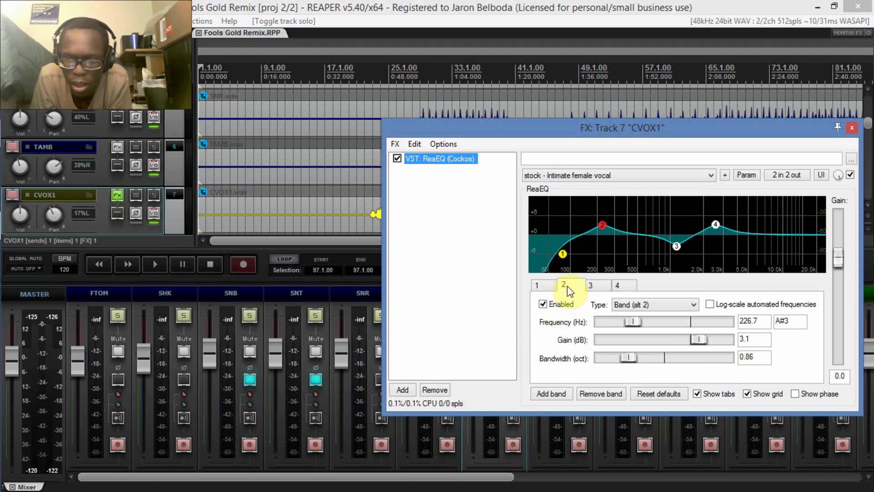
pyautogui.click(541, 287)
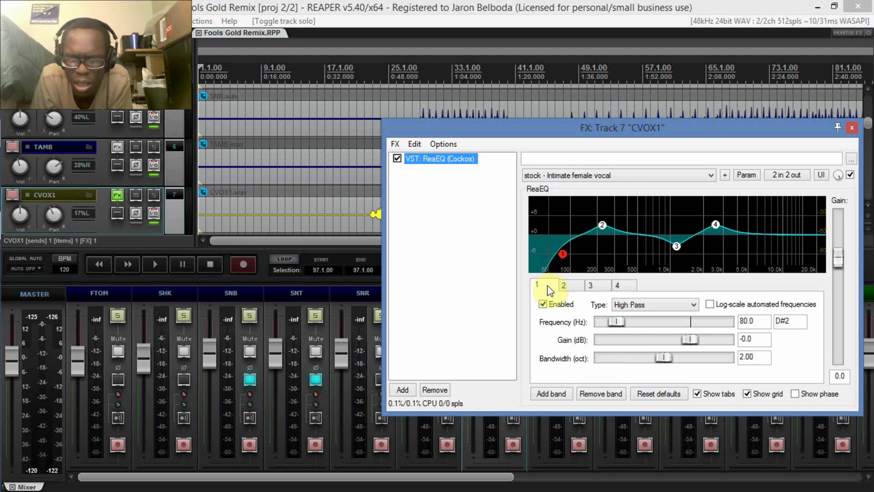
pyautogui.click(568, 286)
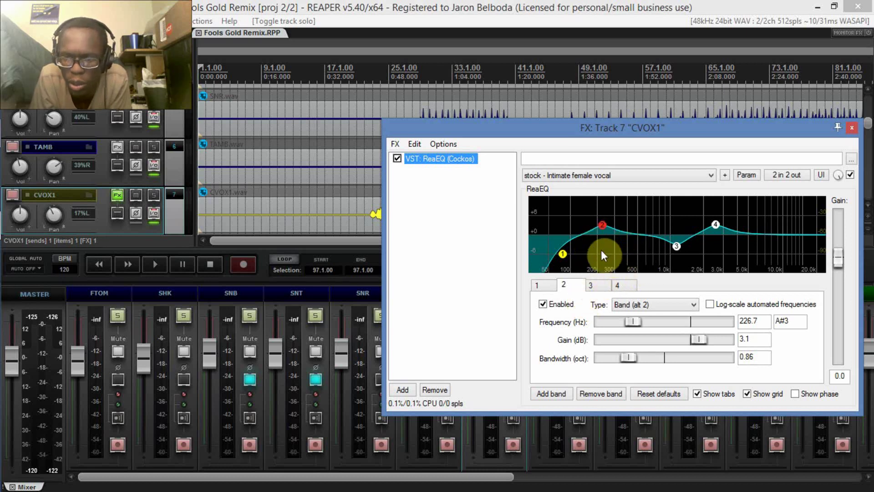
pyautogui.click(538, 289)
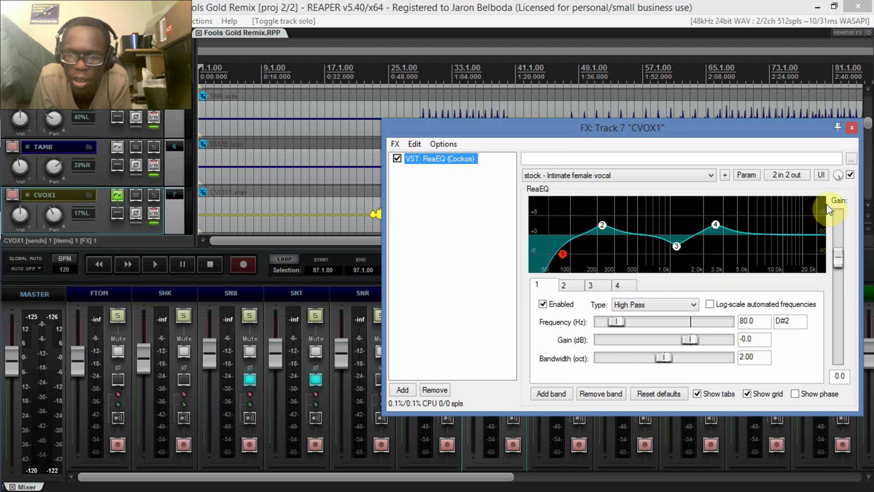
pyautogui.click(853, 129)
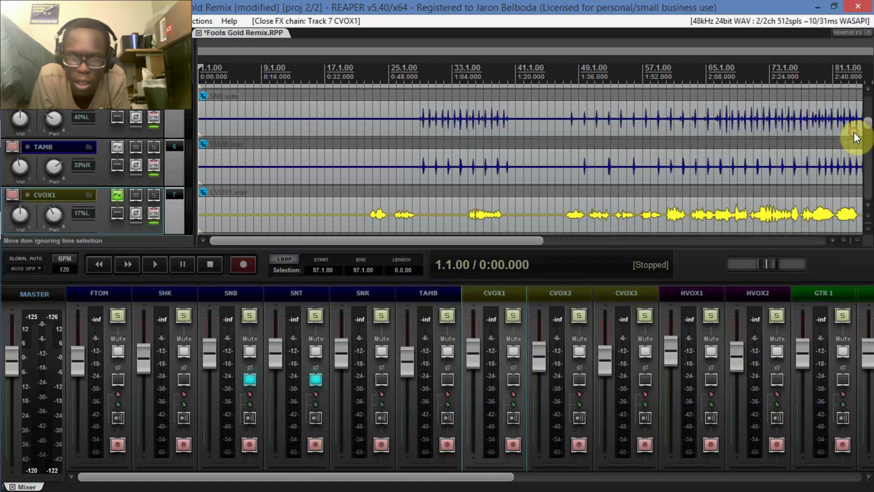
# Step: Review the ReaEQ curve on the HVOX1 track and close its effects window
pyautogui.click(697, 299)
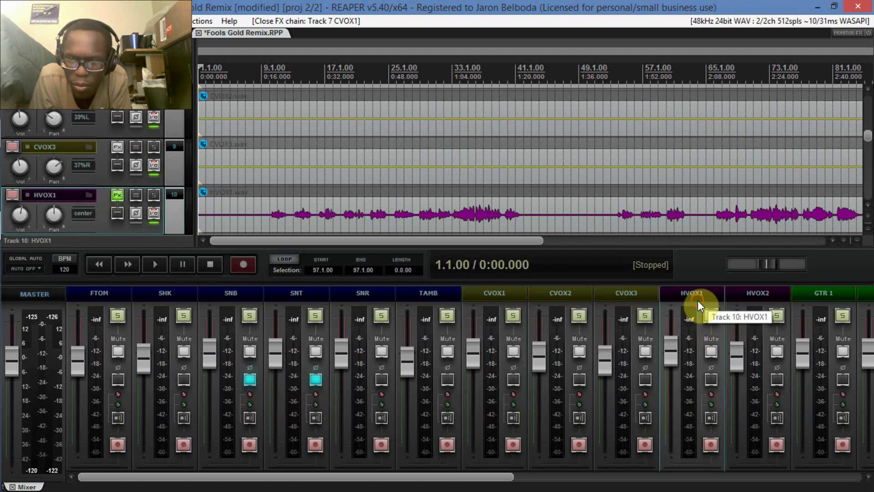
pyautogui.click(117, 195)
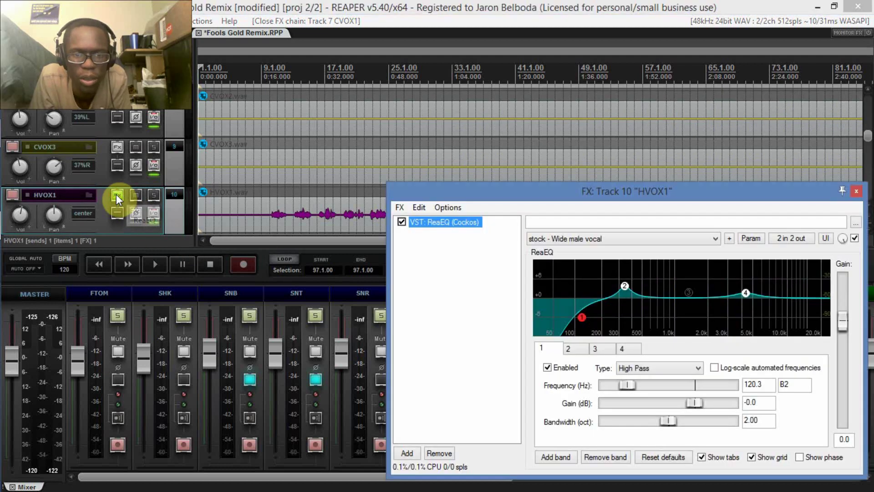
pyautogui.click(856, 191)
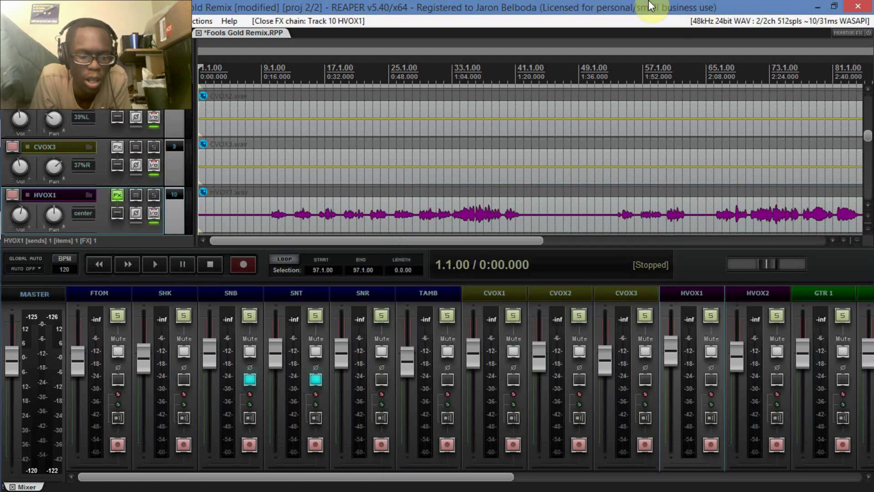
# Step: Save the Fools Gold Remix project and close the other open project, the Witness Part 1 (June 3rd) recording
pyautogui.hotkey('ctrl', 's')
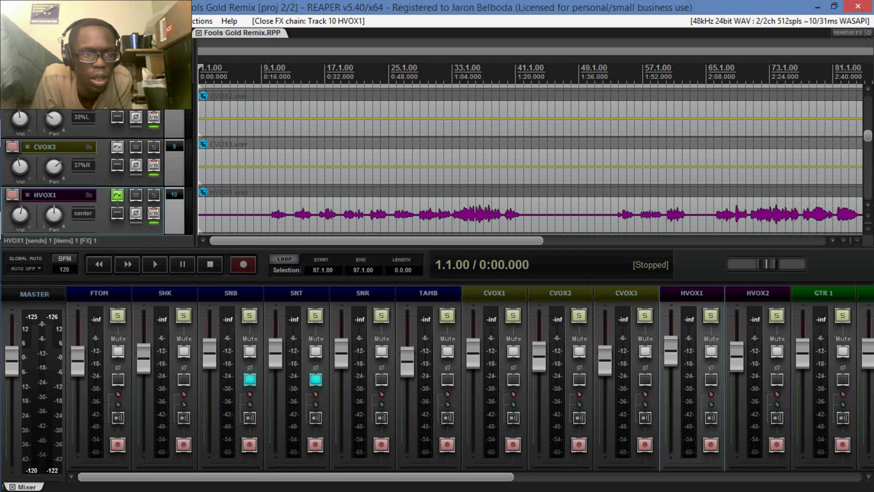
pyautogui.hotkey('ctrl', 'Tab')
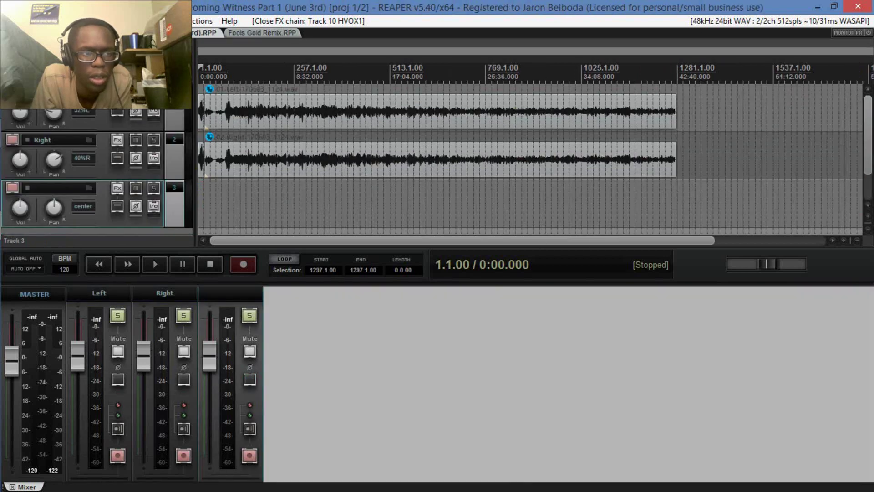
pyautogui.hotkey('ctrl', 'F4')
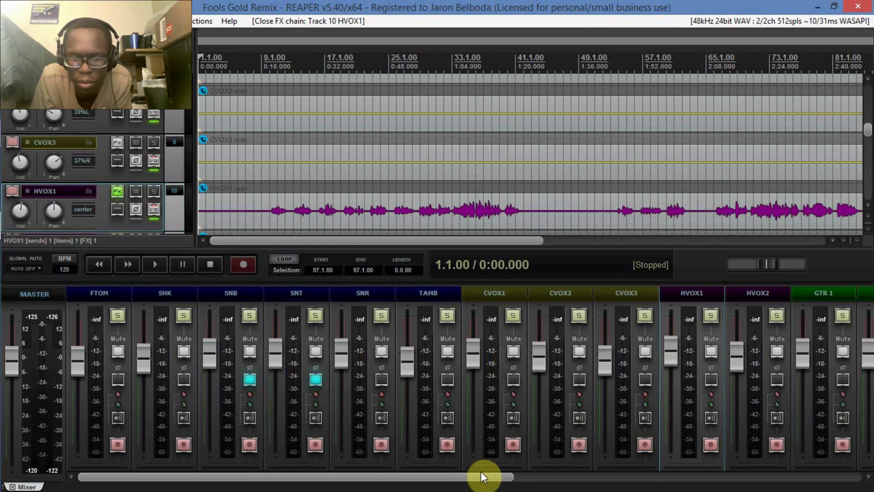
# Step: Solo the Vocals and Backgnd Vocals buses in the mixer
pyautogui.moveTo(494, 476); pyautogui.dragTo(842, 468)
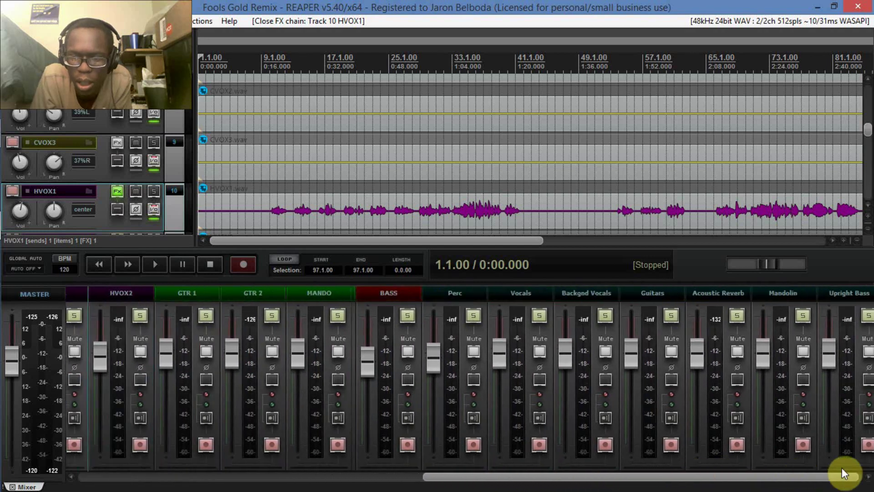
pyautogui.click(530, 315)
pyautogui.click(594, 315)
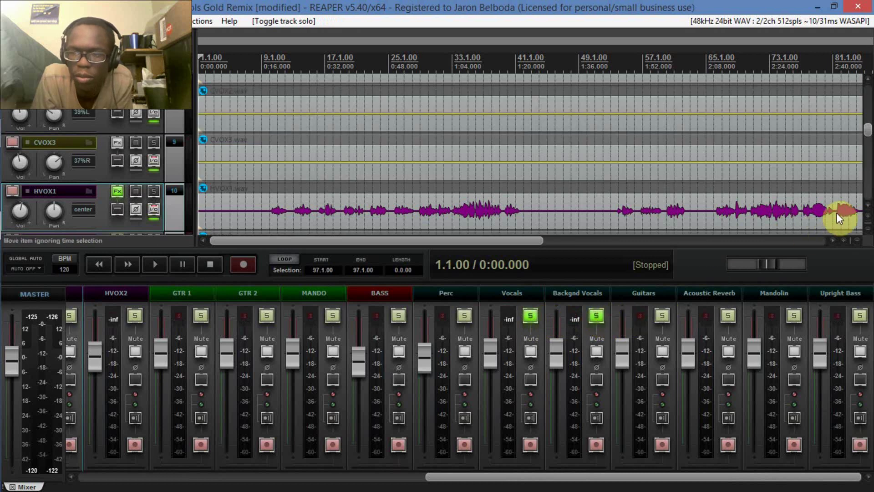
# Step: Play the soloed vocal buses from measure 88 through the end of the final vocal section
pyautogui.click(825, 58)
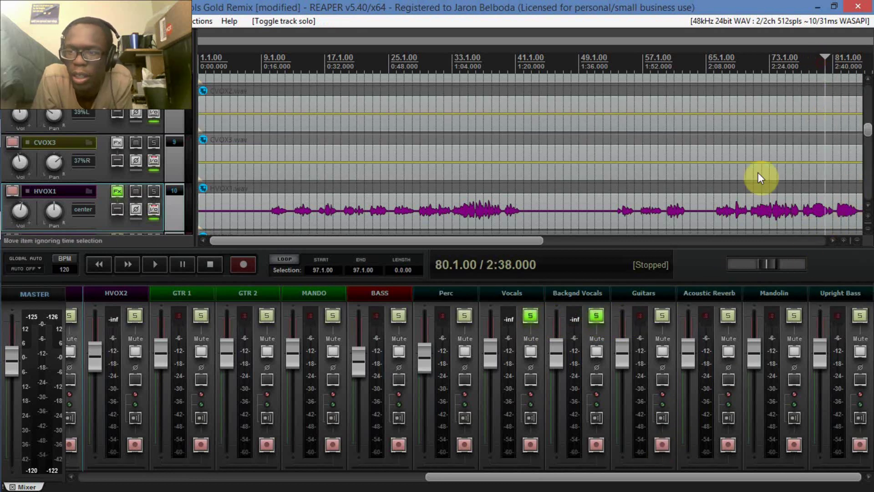
pyautogui.moveTo(533, 244); pyautogui.dragTo(739, 260)
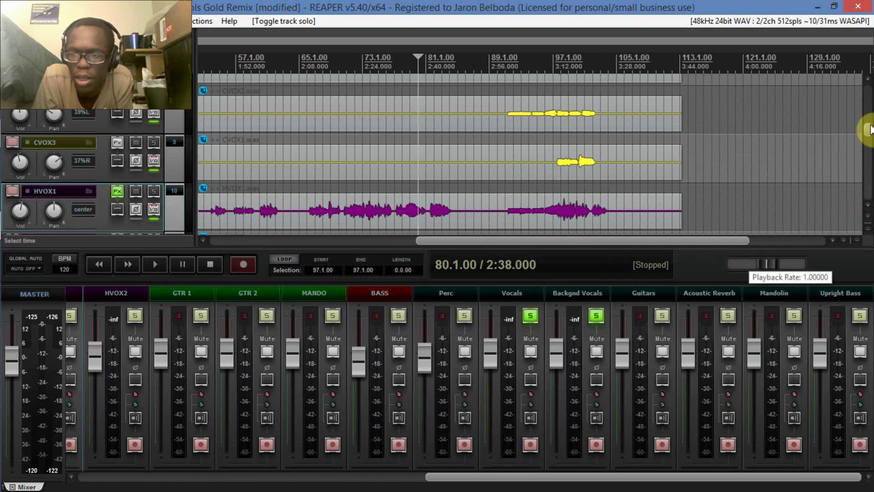
pyautogui.moveTo(868, 128)
pyautogui.mouseDown()
pyautogui.moveTo(869, 144)
pyautogui.moveTo(870, 132)
pyautogui.mouseUp()
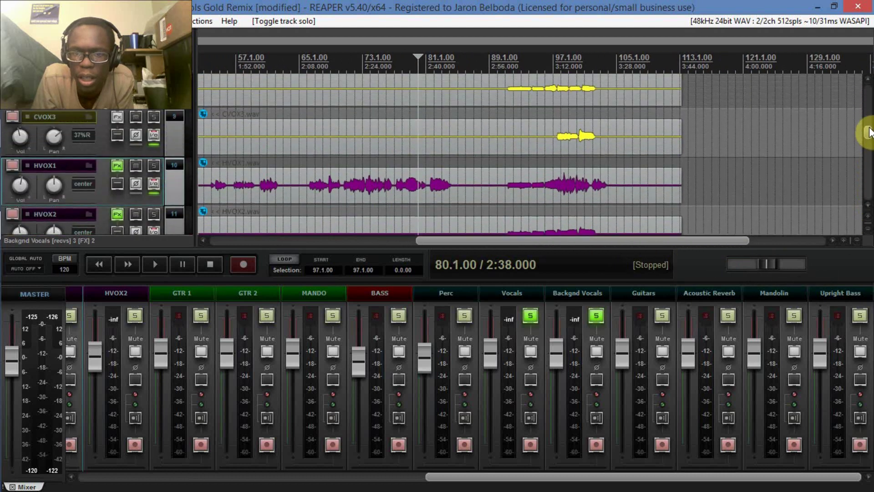
pyautogui.click(485, 69)
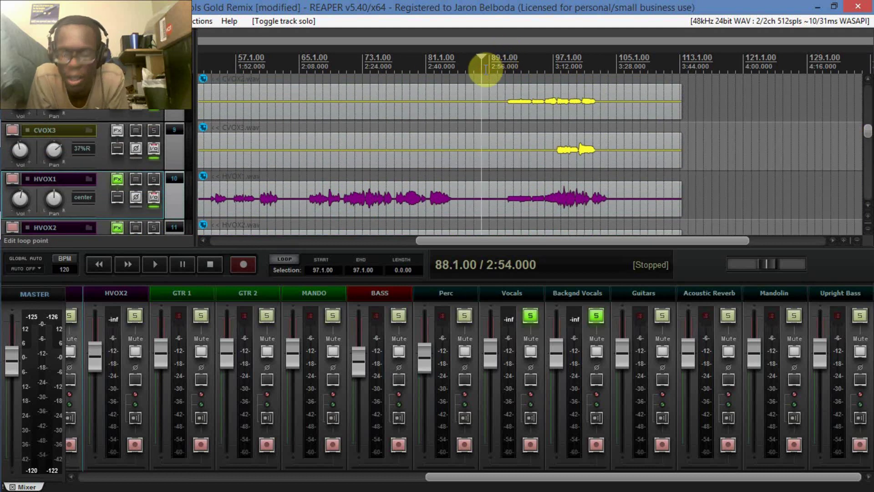
pyautogui.press('space')
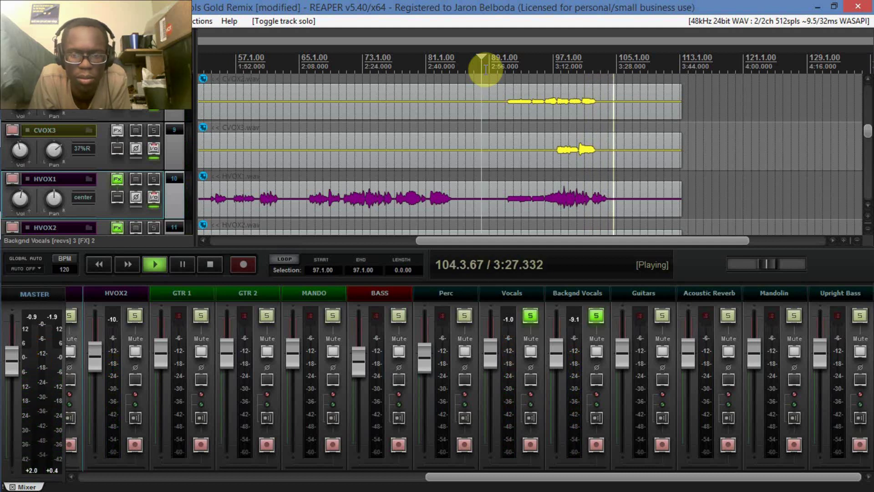
pyautogui.press('space')
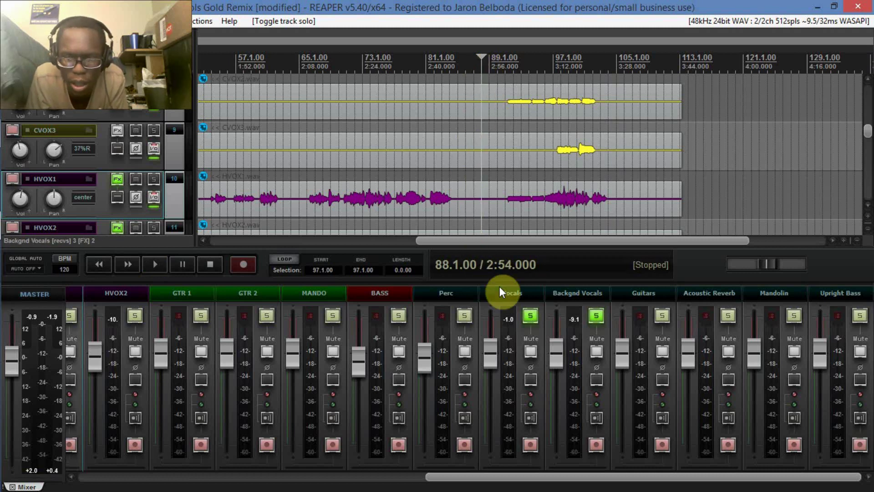
# Step: Unsolo the Vocals bus and audition Backgnd Vocals alone over the final vocal section, returning the cursor to measure 89
pyautogui.click(531, 318)
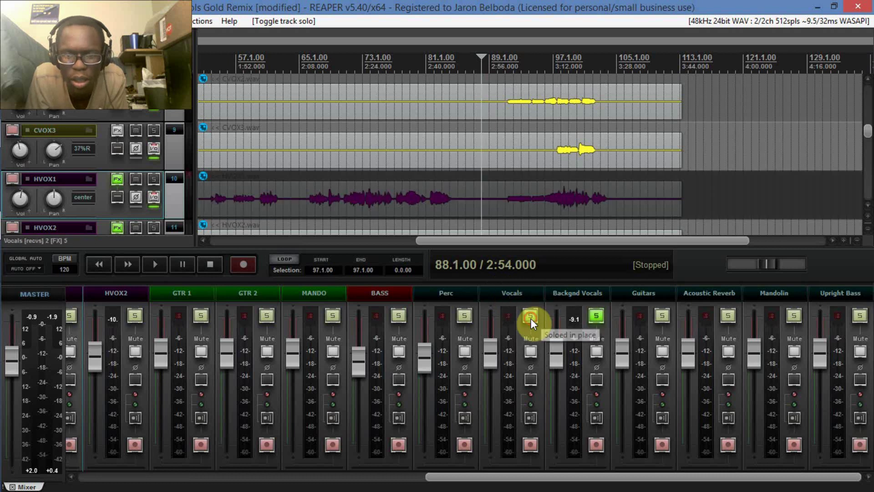
pyautogui.click(519, 60)
pyautogui.press('space')
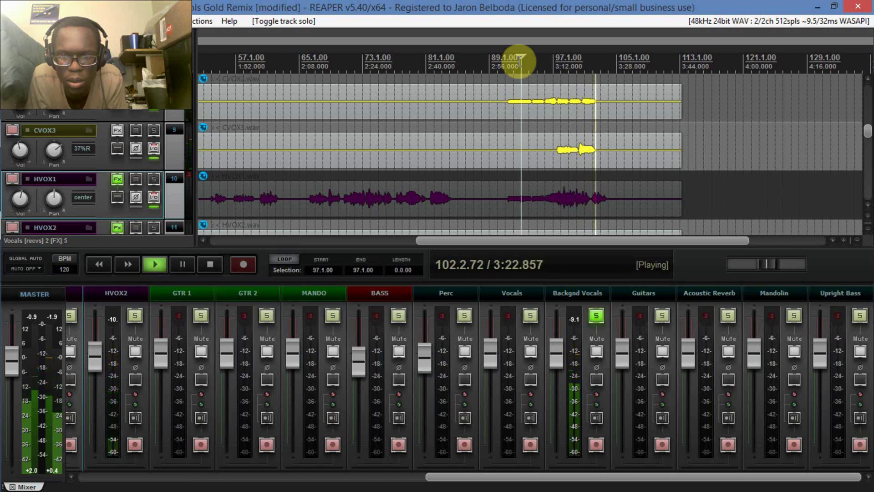
pyautogui.click(489, 69)
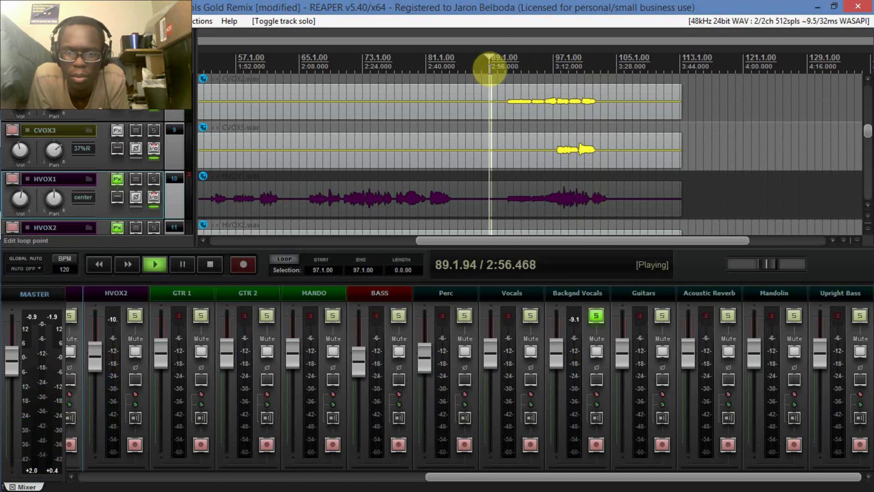
pyautogui.press('space')
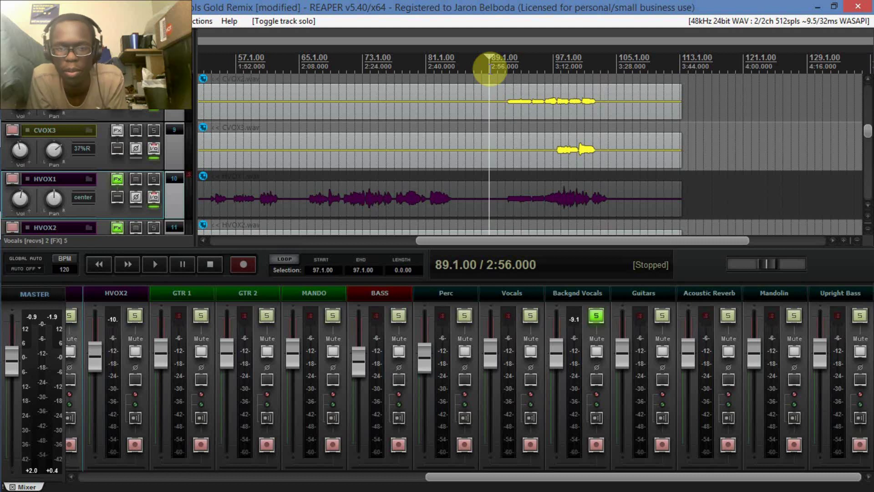
# Step: Save the project and toggle the solos on both vocal buses, leaving only Backgnd Vocals soloed
pyautogui.hotkey('ctrl', 's')
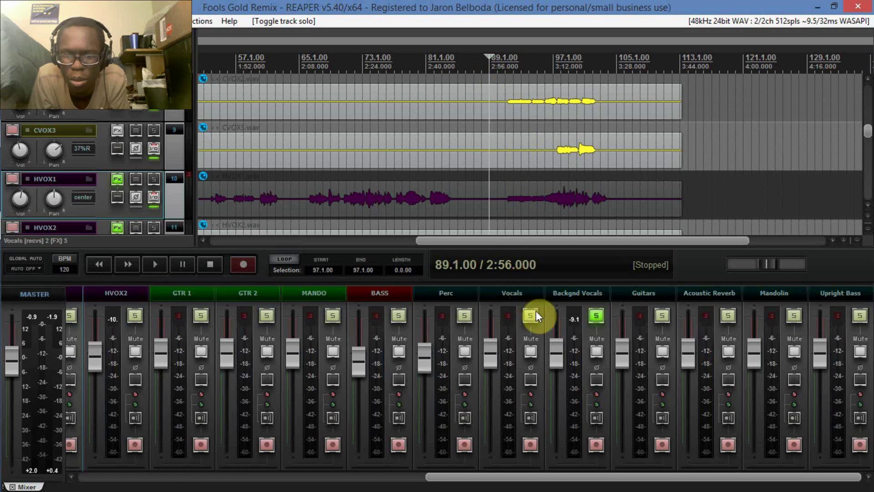
pyautogui.click(596, 315)
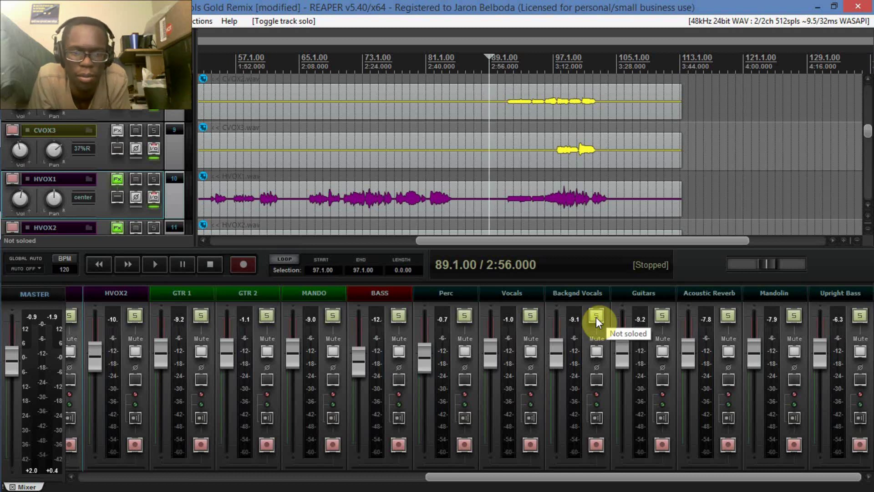
pyautogui.click(534, 315)
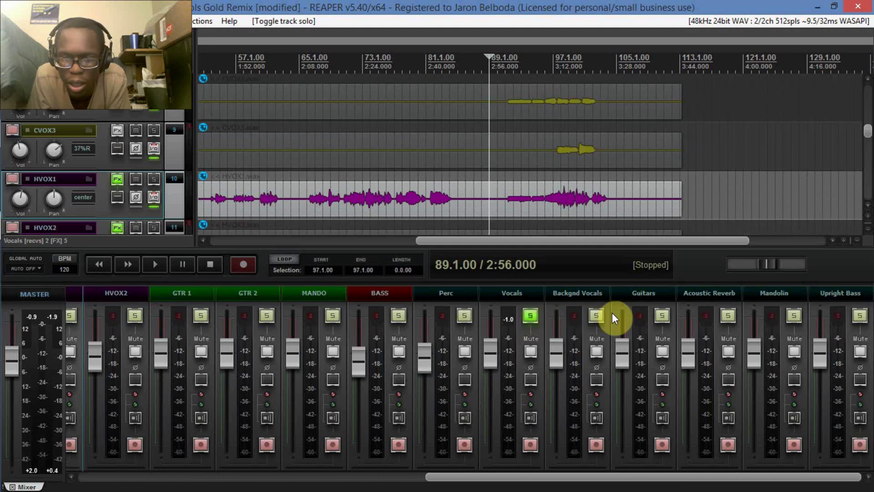
pyautogui.click(597, 315)
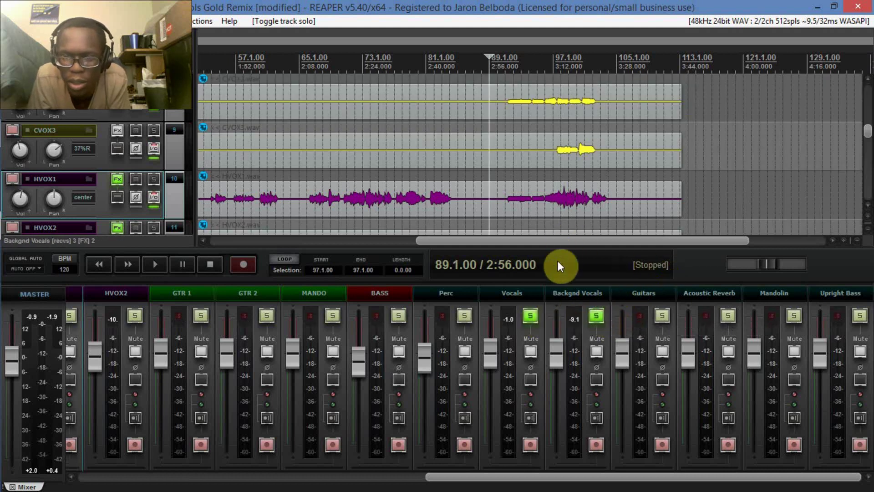
pyautogui.click(532, 310)
# Step: Play the soloed background vocals repeatedly from measure 92 and examine the HVOX2 track during playback
pyautogui.press('space')
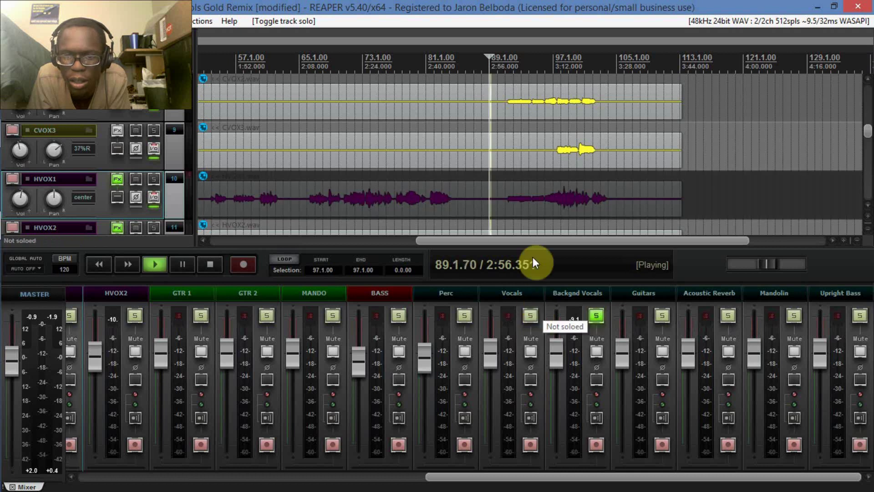
pyautogui.click(512, 68)
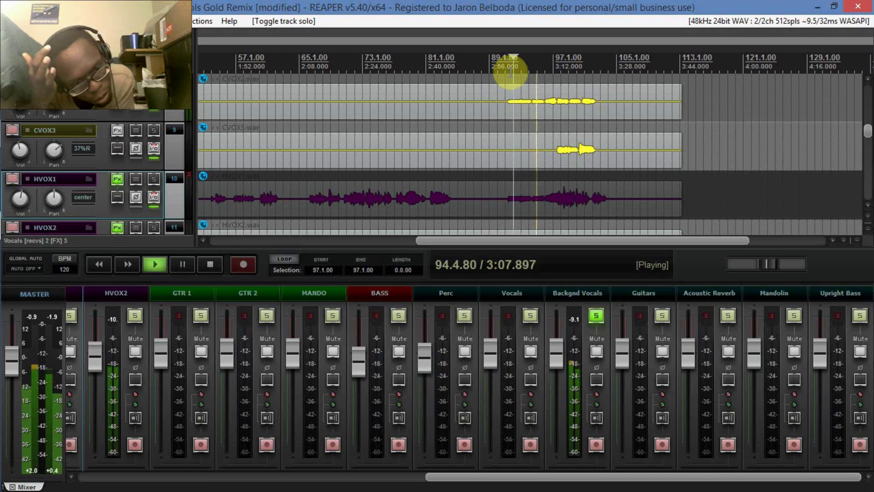
pyautogui.press('space')
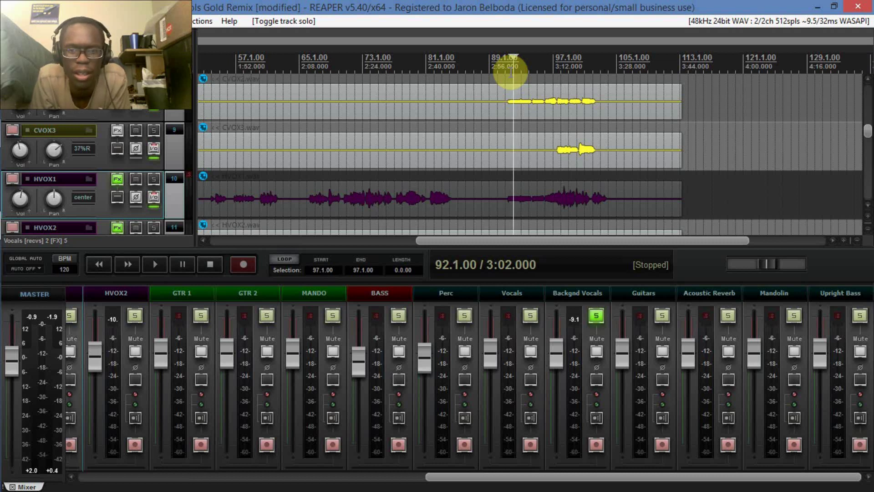
pyautogui.press('space')
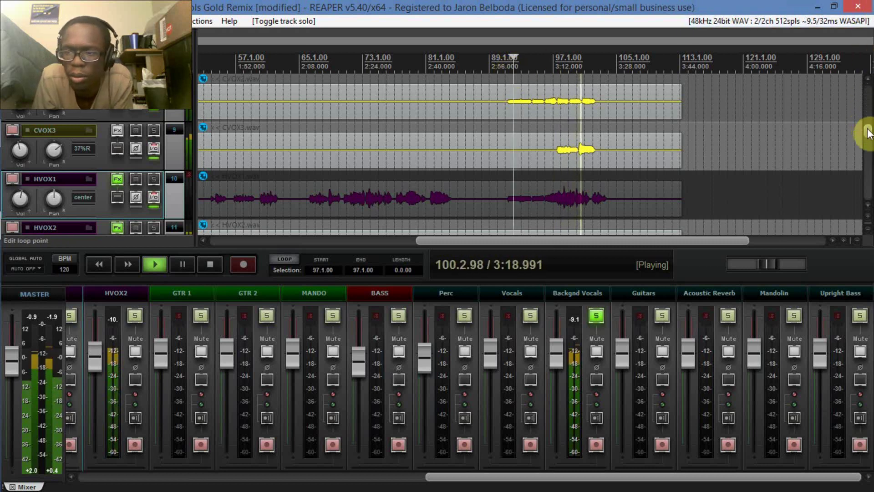
pyautogui.press('space')
pyautogui.press('space')
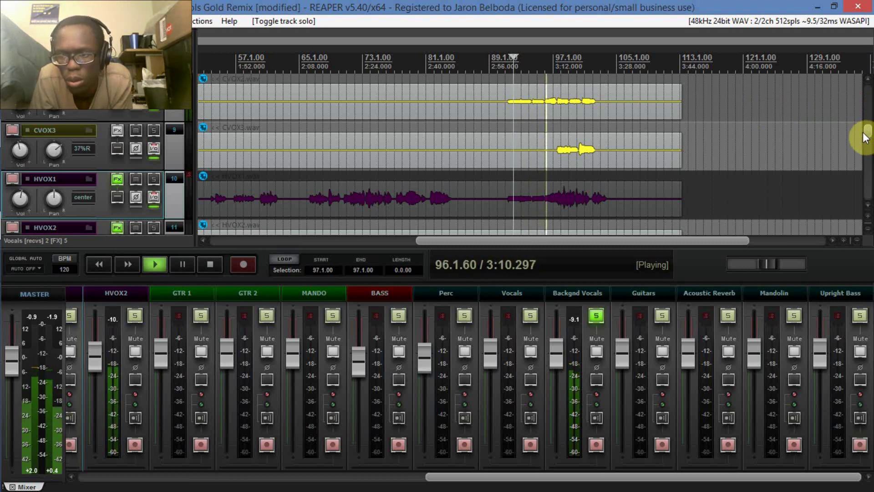
pyautogui.moveTo(866, 137); pyautogui.dragTo(867, 146)
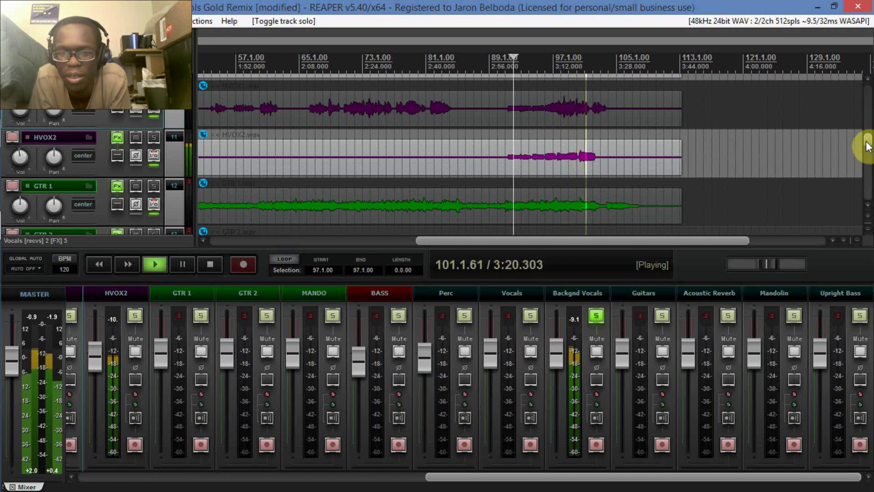
# Step: Stop playback, unsolo the Backgnd Vocals bus and save the project
pyautogui.press('space')
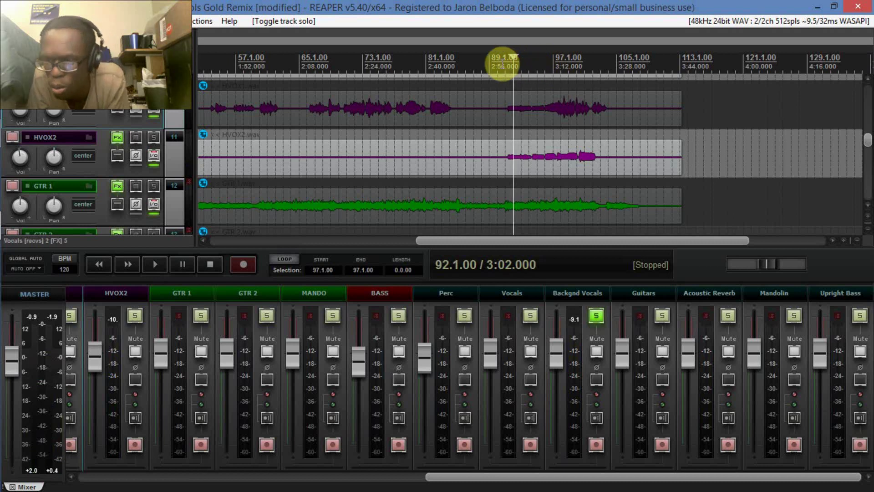
pyautogui.click(600, 319)
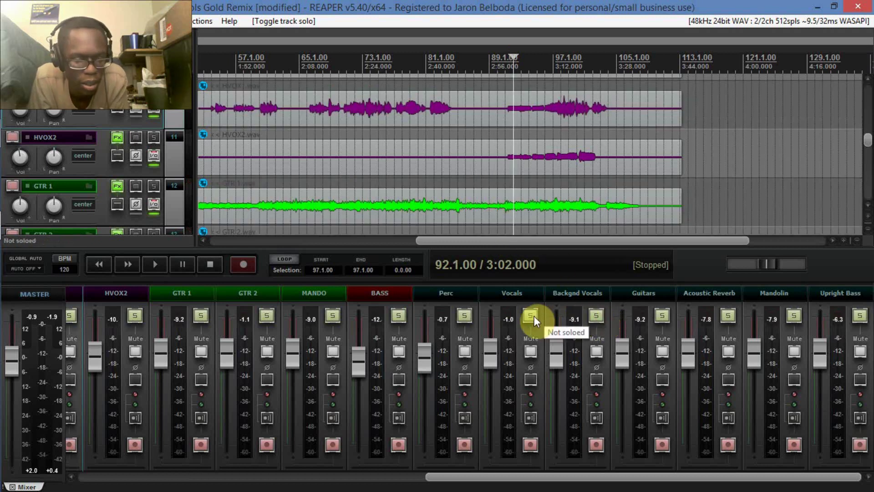
pyautogui.hotkey('ctrl', 's')
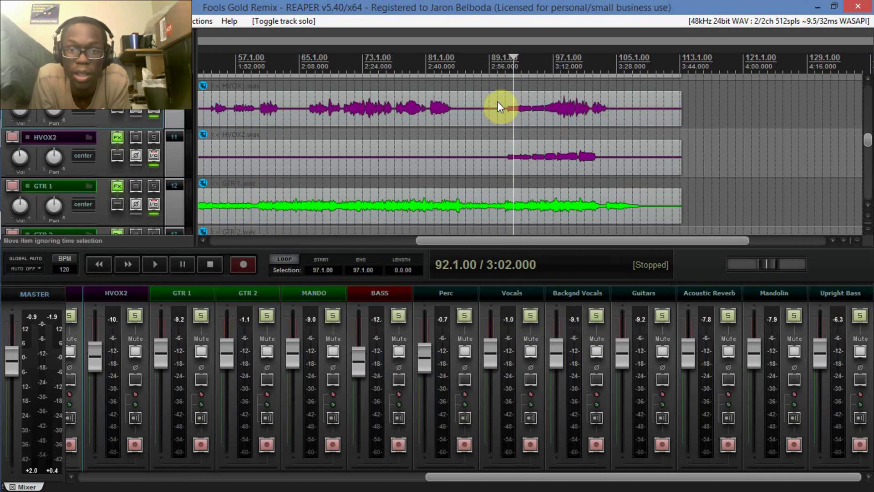
# Step: Play the full unsoloed mix from measure 91, return the edit cursor to measure 71 and select the GTR 1 track
pyautogui.click(504, 66)
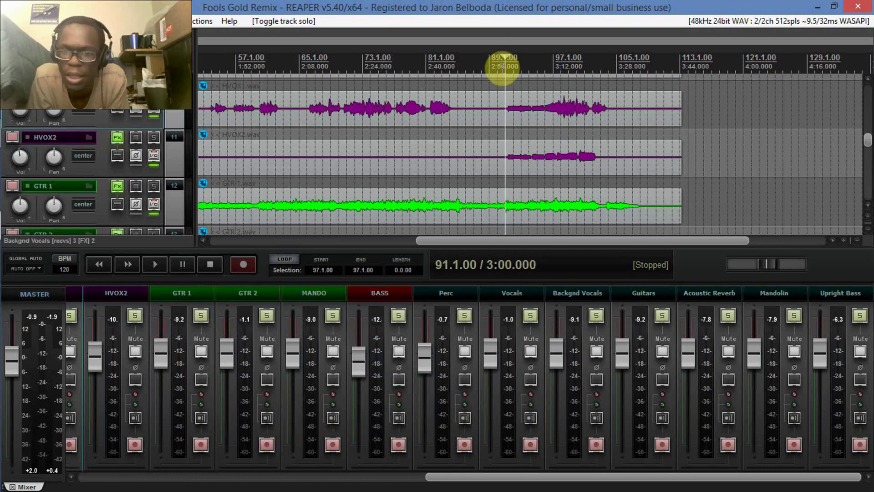
pyautogui.press('space')
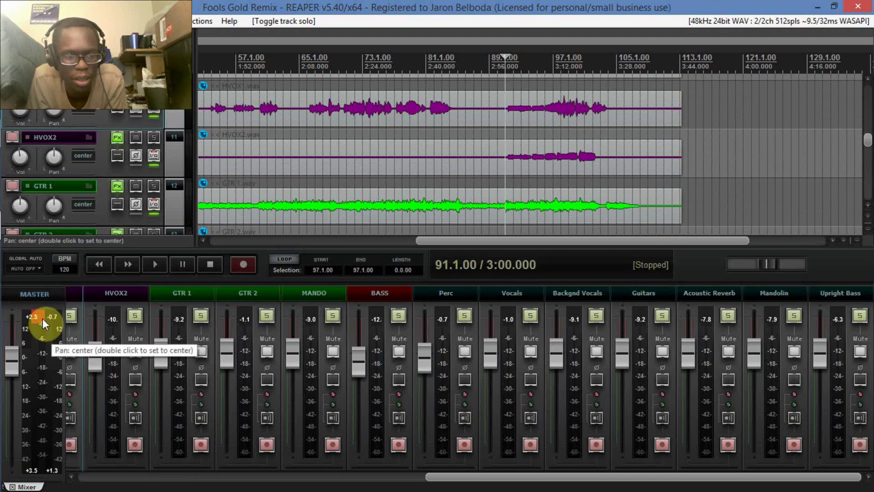
pyautogui.click(345, 65)
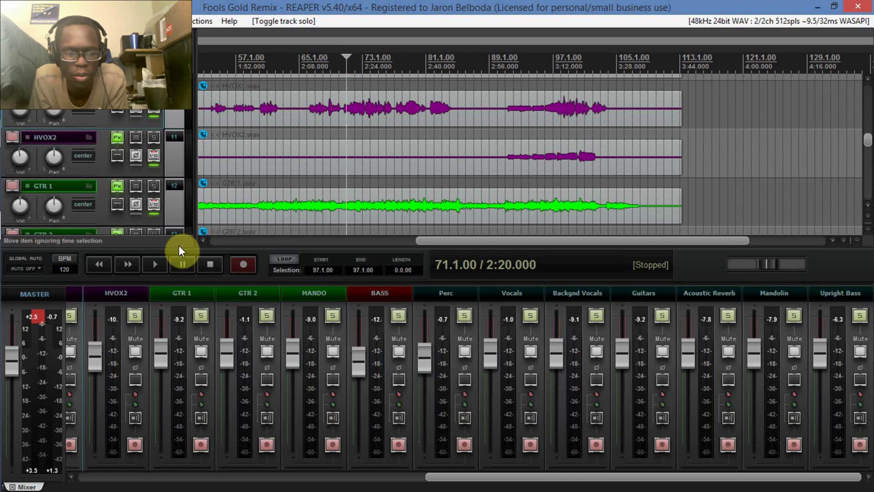
pyautogui.click(209, 297)
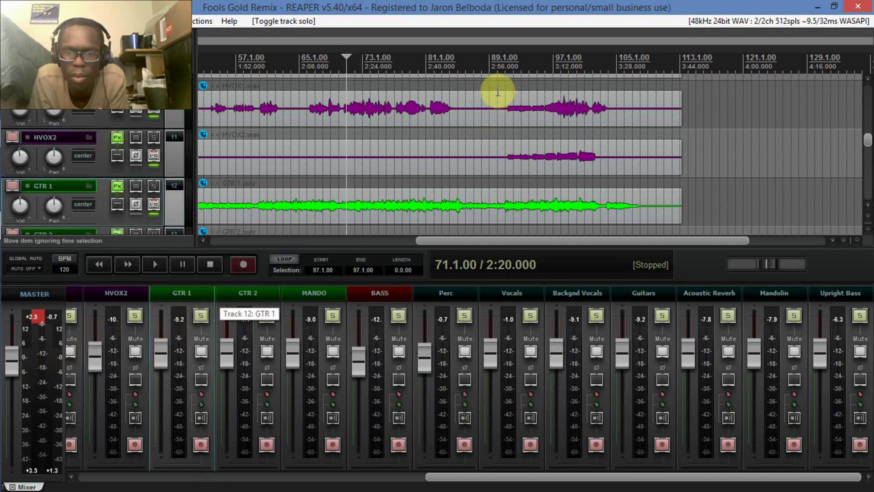
# Step: Play the full mix from measure 90 and lower the master volume to -7.14 dB during playback
pyautogui.click(504, 60)
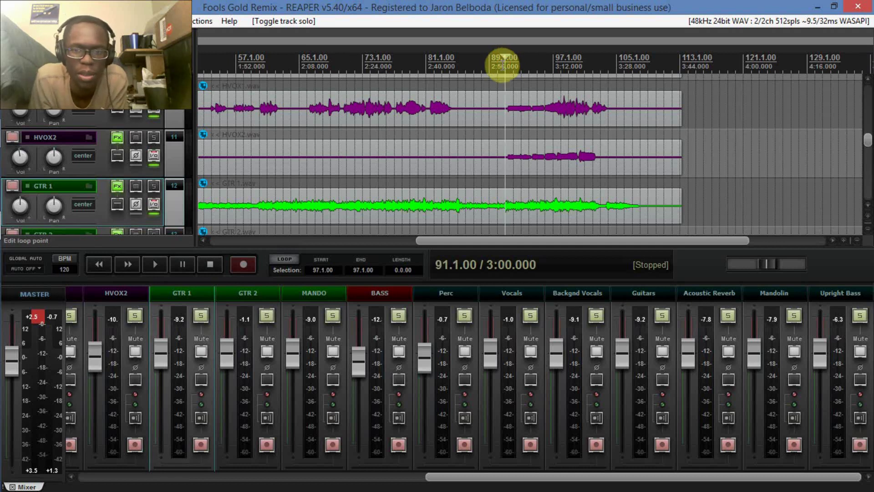
pyautogui.click(497, 64)
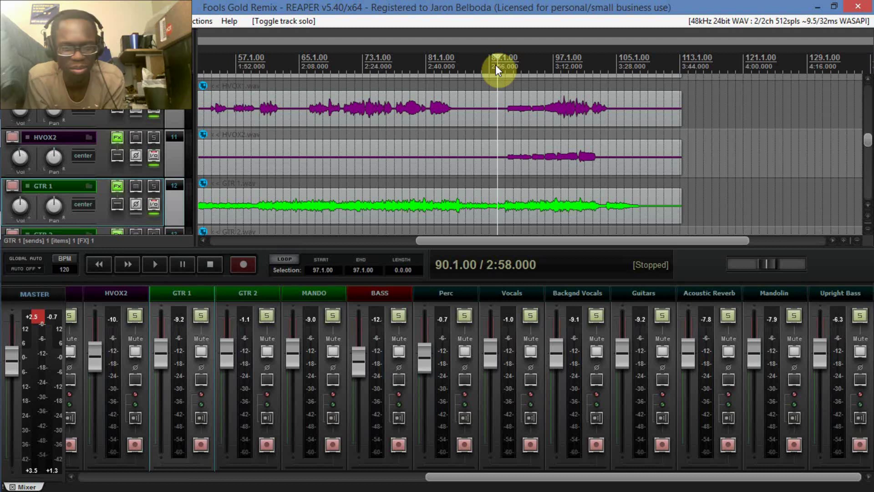
pyautogui.press('space')
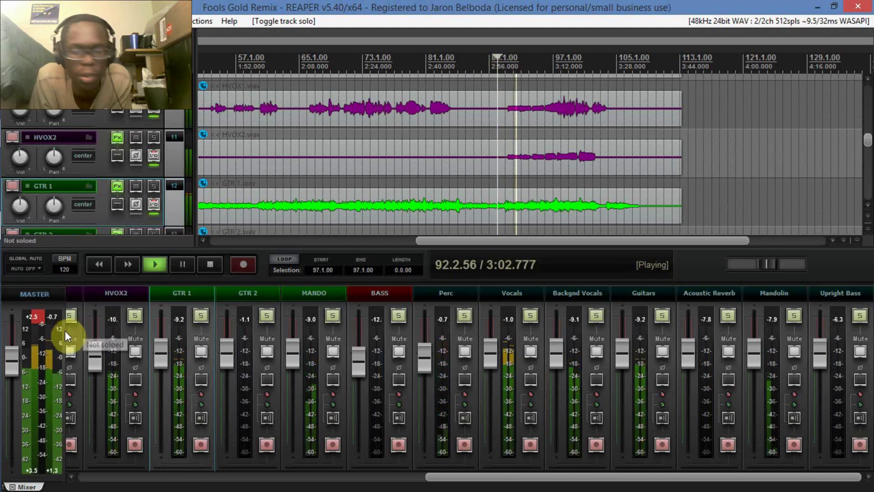
pyautogui.moveTo(11, 359); pyautogui.dragTo(14, 377)
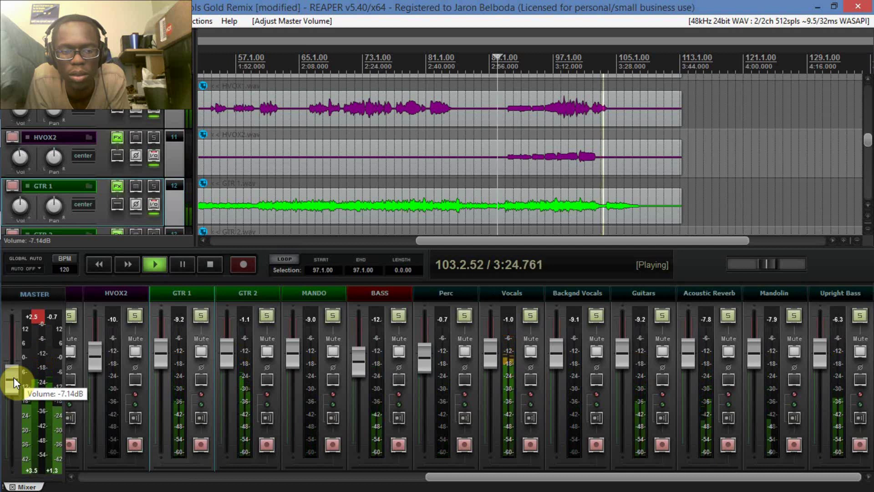
pyautogui.press('space')
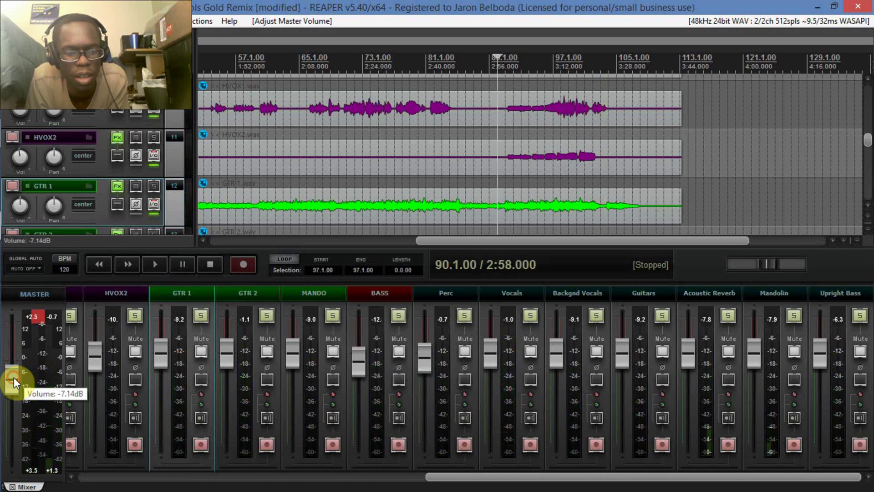
# Step: Lower the master volume further to -9.86 dB and replay the mix from measure 90
pyautogui.moveTo(13, 382); pyautogui.dragTo(14, 389)
pyautogui.press('space')
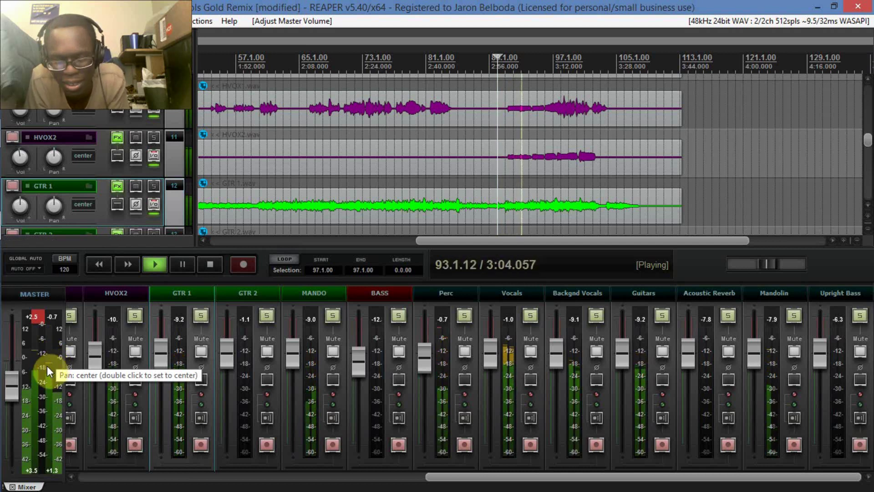
pyautogui.moveTo(2, 405)
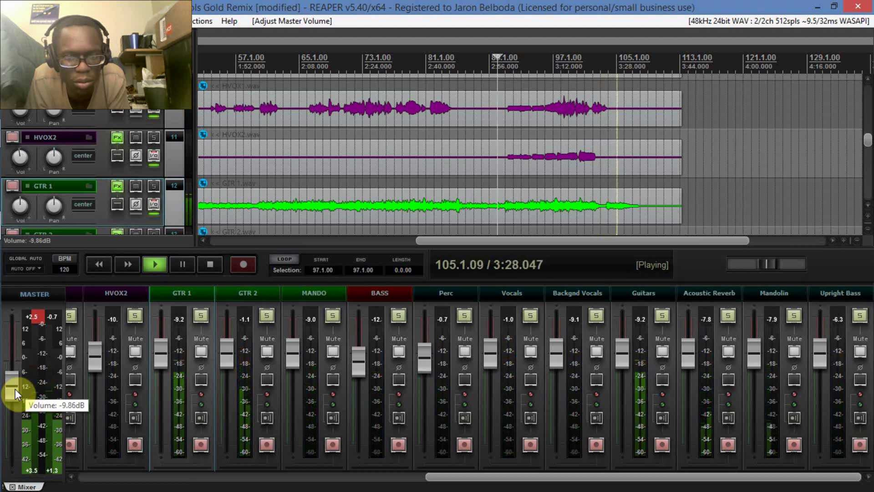
# Step: Reset the master volume to 0.00 dB, stop playback and save the project
pyautogui.doubleClick(15, 392)
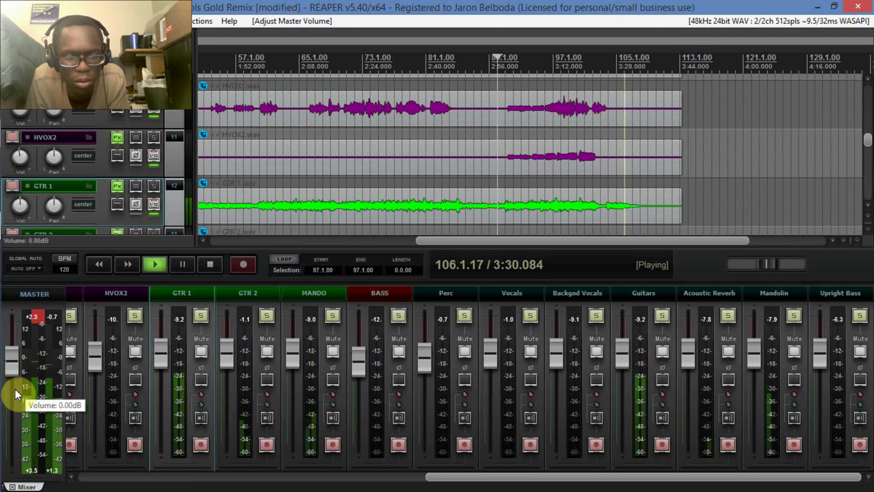
pyautogui.press('space')
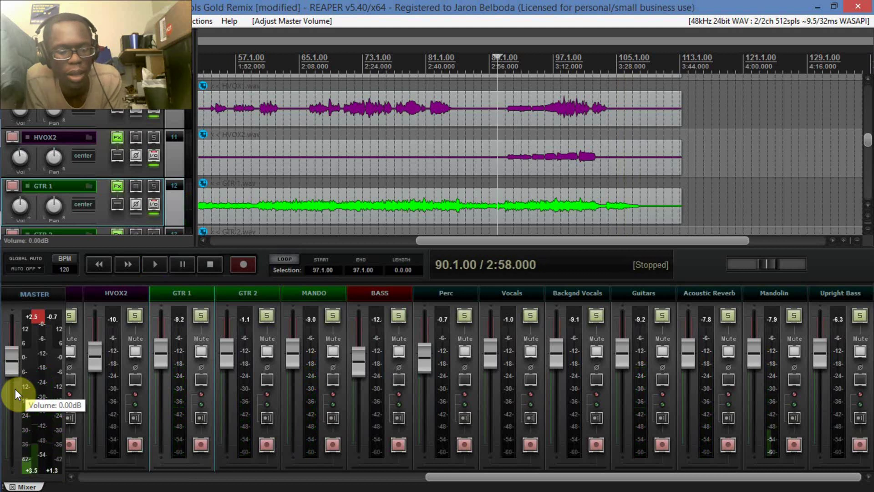
pyautogui.hotkey('ctrl', 's')
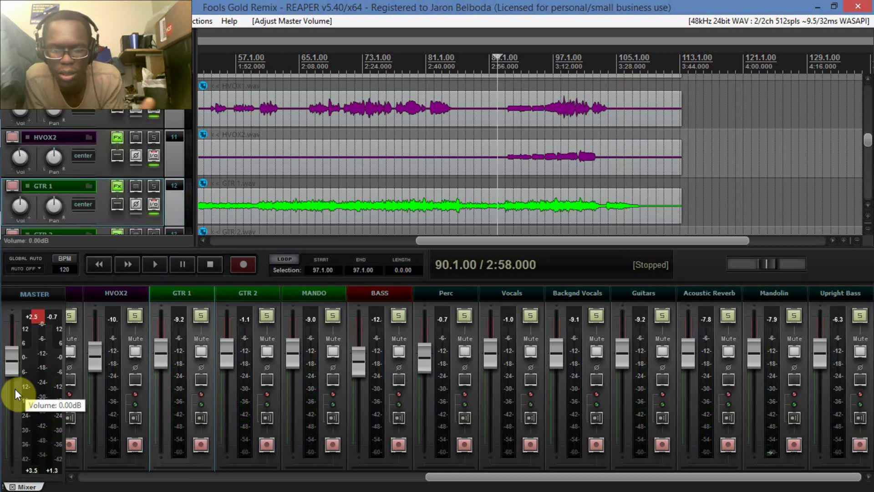
# Step: Play the full mix from the project start with the whole song in view
pyautogui.press('Home')
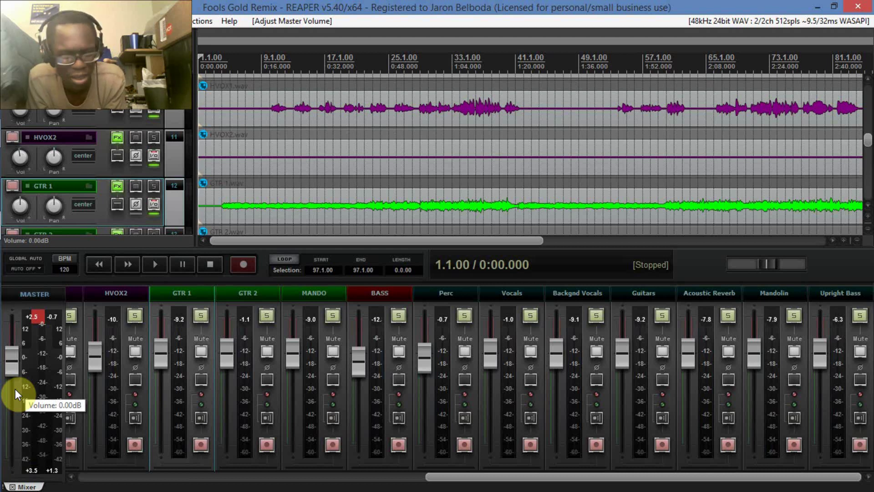
pyautogui.press('-')
pyautogui.press('-')
pyautogui.press('-')
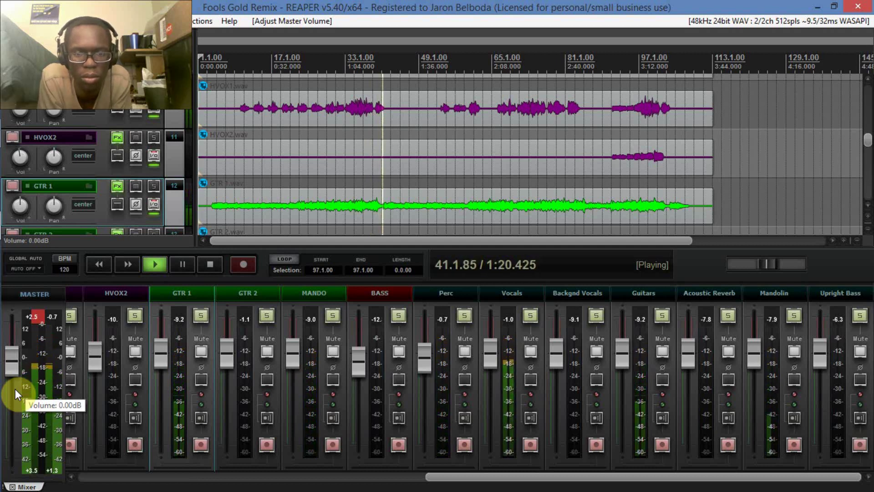
pyautogui.press('space')
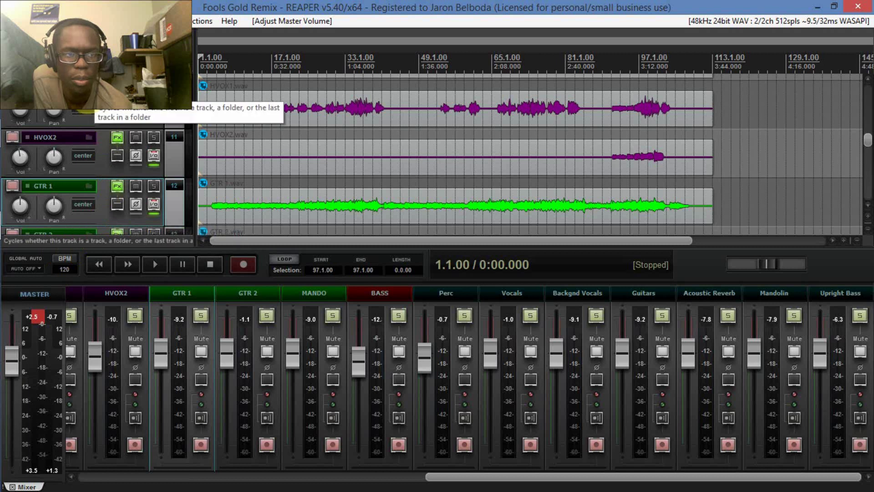
# Step: Open the render settings and change the output file name to "Fools Gold Remix 1 (Final Mix)"
pyautogui.click(9, 21)
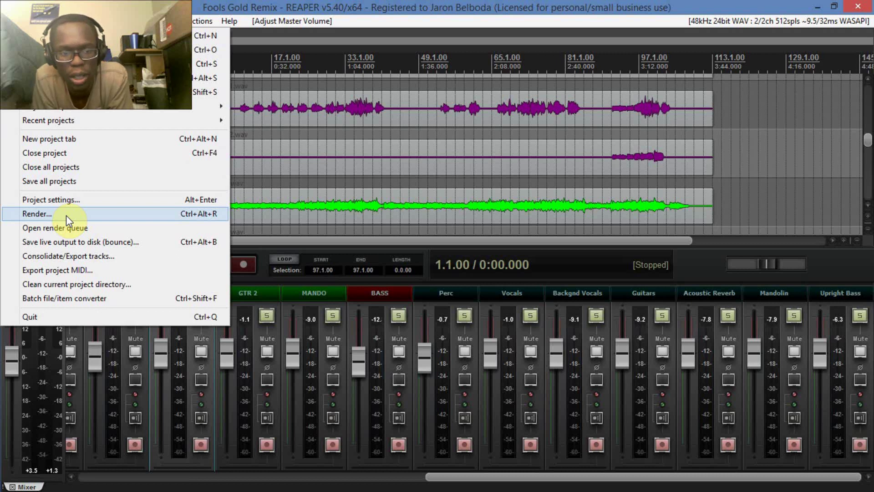
pyautogui.click(313, 1)
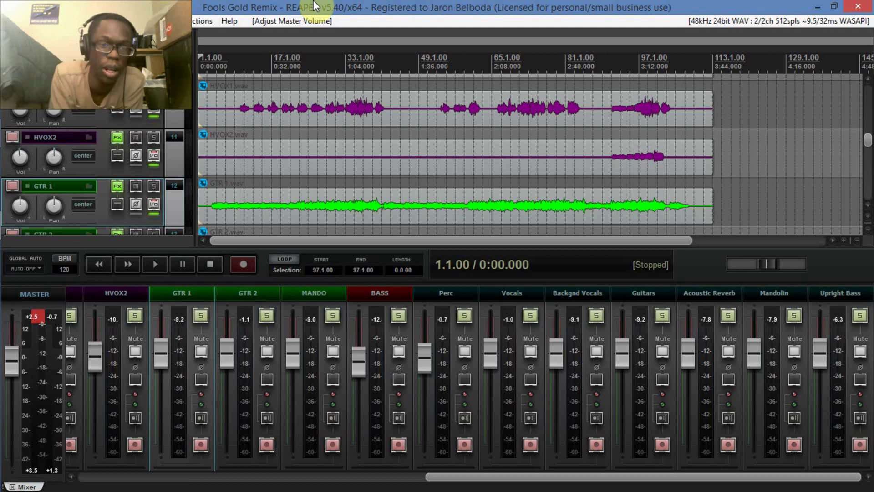
pyautogui.hotkey('ctrl', 'alt', 'r')
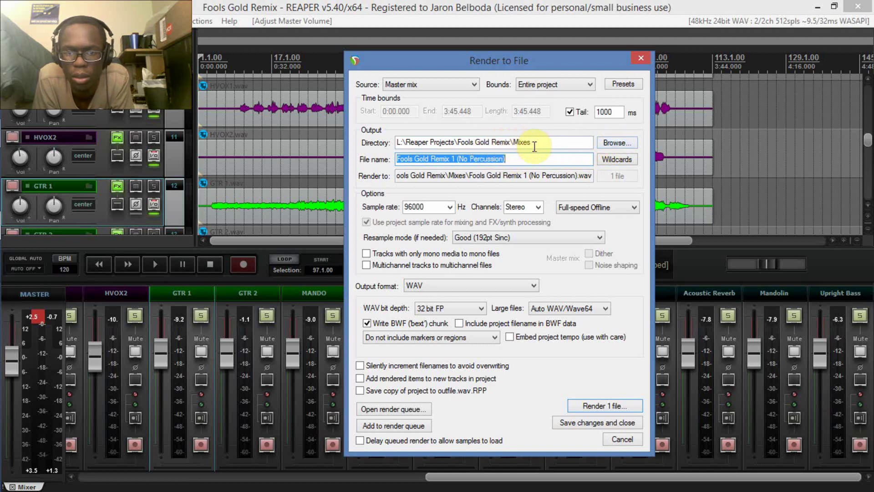
pyautogui.click(539, 160)
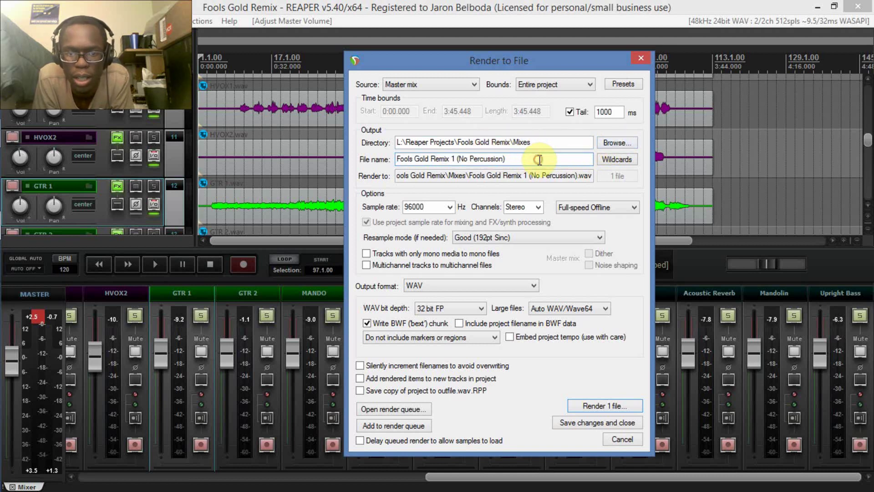
pyautogui.hotkey('ctrl', 'shift', 'Left')
pyautogui.hotkey('ctrl', 'shift', 'Left')
pyautogui.hotkey('ctrl', 'shift', 'Left')
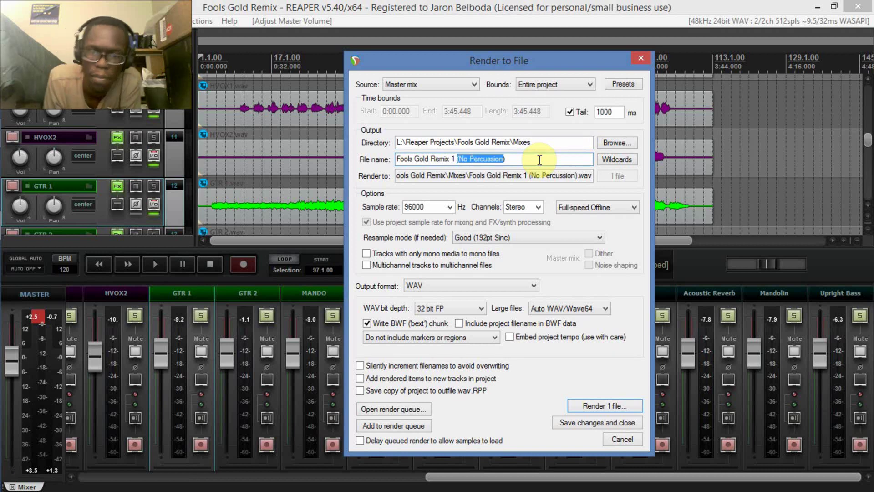
pyautogui.hotkey('shift', 'Right')
pyautogui.write('Final )')
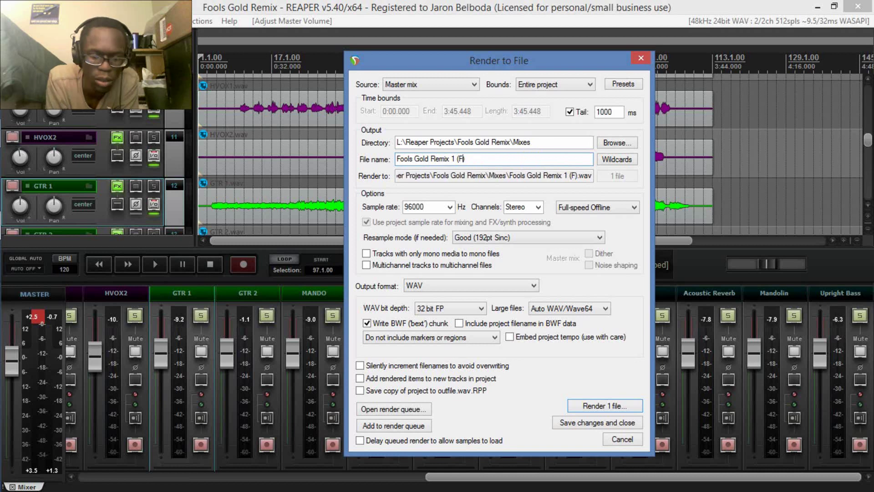
pyautogui.write('Mix')
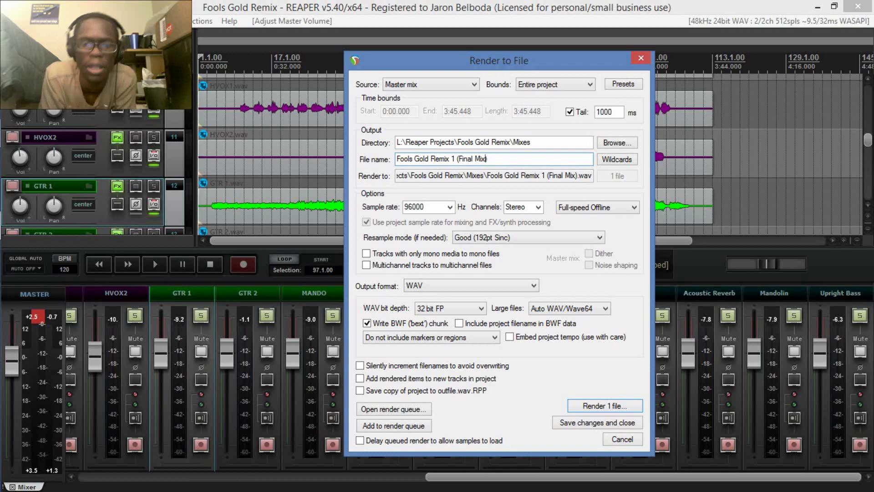
# Step: Set the render sample rate to 48000 Hz
pyautogui.click(449, 208)
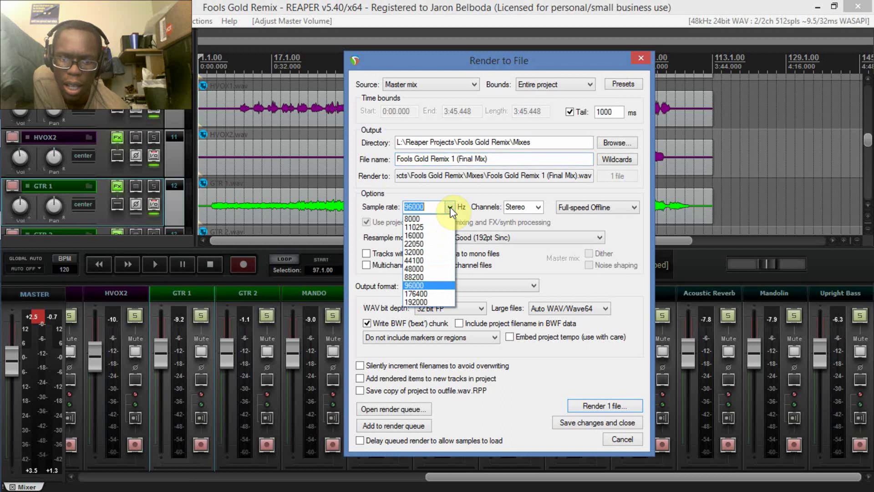
pyautogui.click(430, 268)
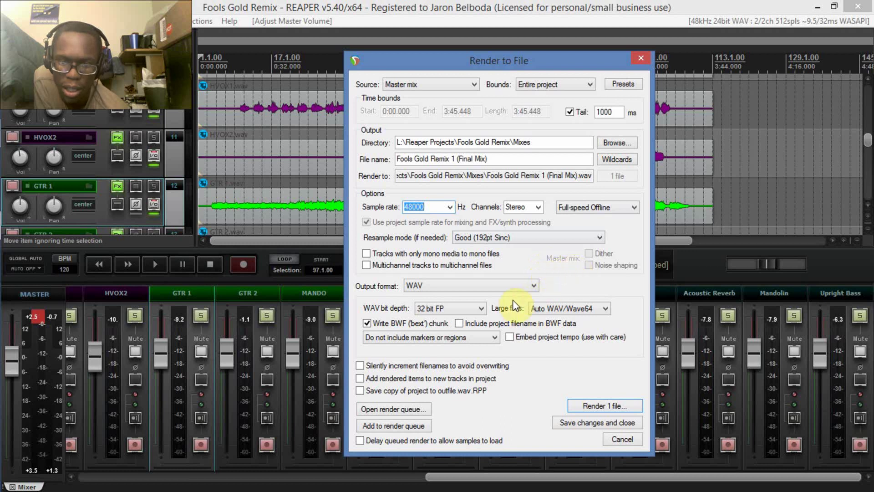
pyautogui.click(449, 207)
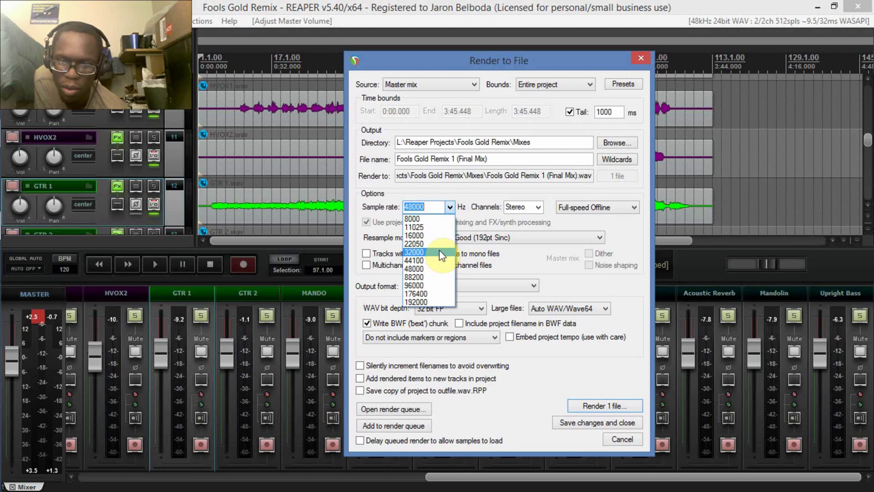
pyautogui.click(440, 252)
pyautogui.click(446, 206)
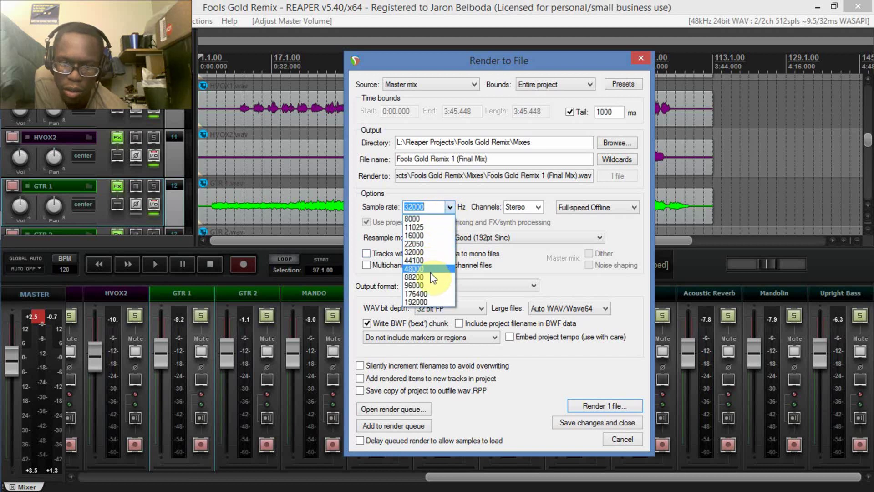
pyautogui.click(431, 271)
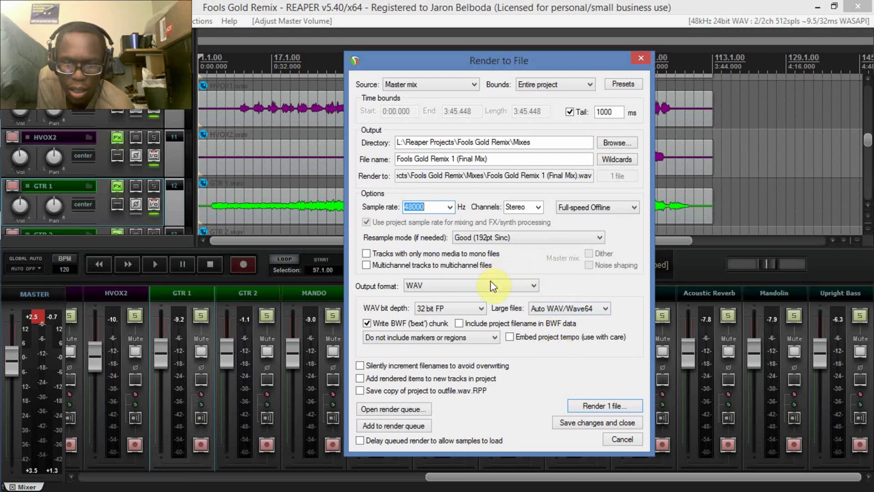
# Step: Set the WAV bit depth to 24 bit PCM and enable dither and noise shaping for the master mix
pyautogui.click(482, 312)
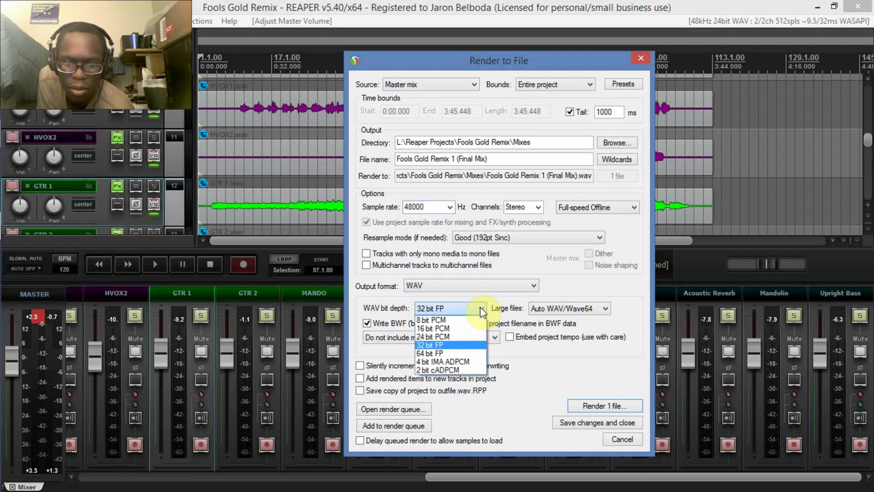
pyautogui.click(468, 337)
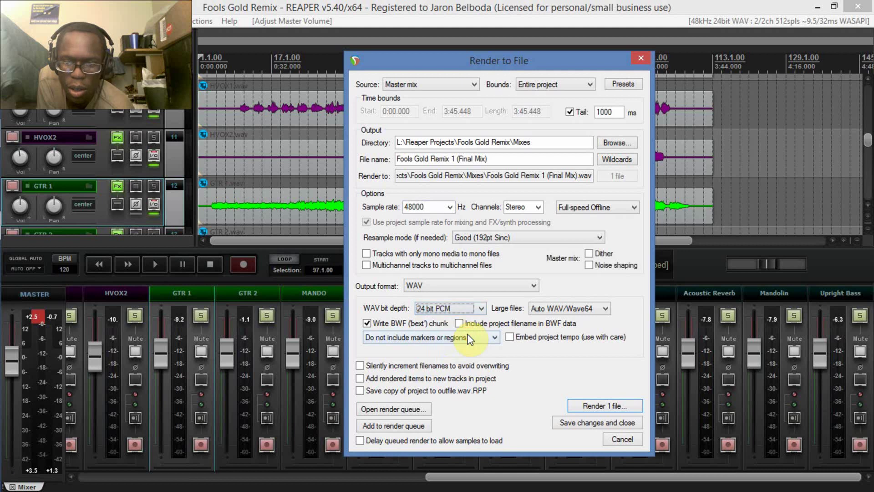
pyautogui.click(590, 267)
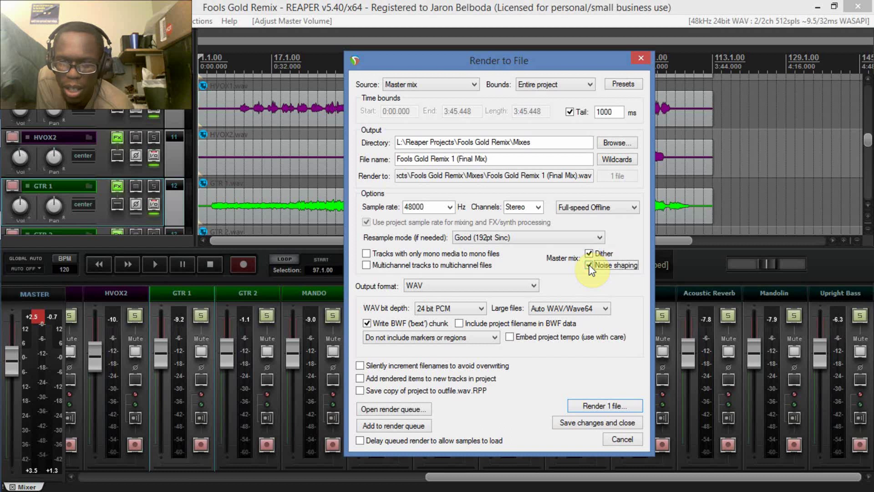
# Step: Try to render the master mix to the Fools Gold Remix\Mixes directory on the L: drive
pyautogui.click(597, 405)
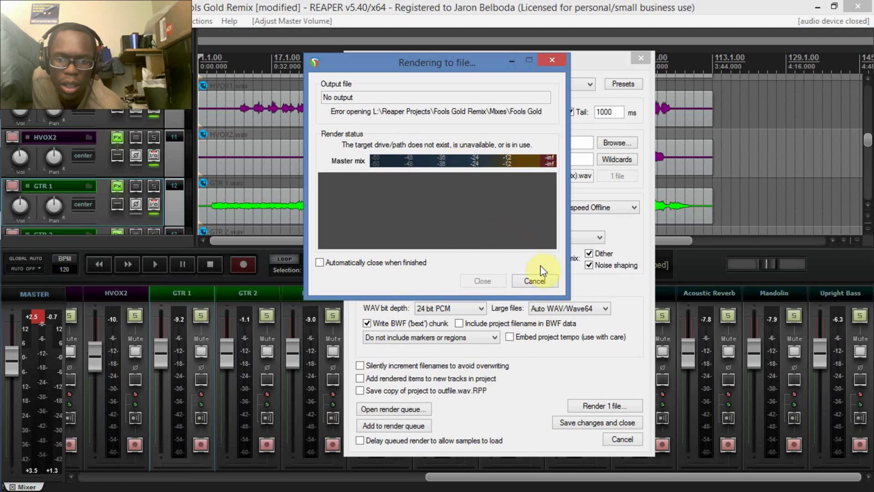
pyautogui.click(539, 282)
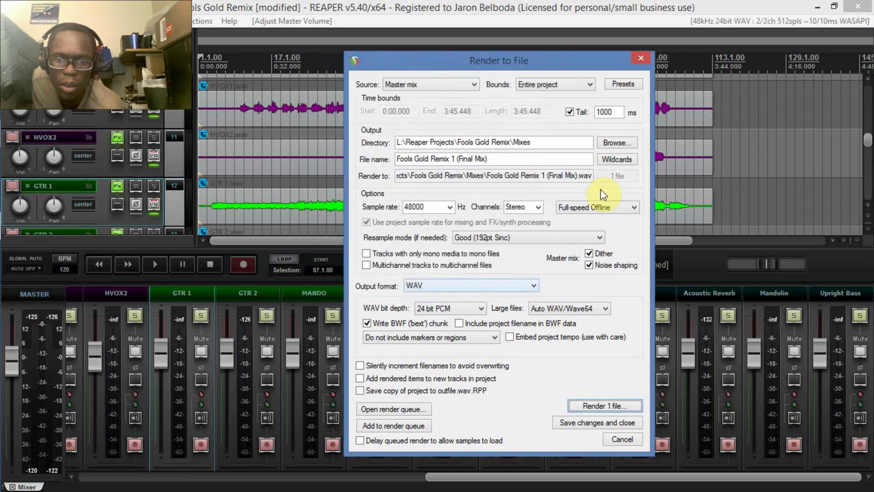
# Step: Browse for a new render output location and open D:\Reaper Projects\HSC - Fools Gold
pyautogui.click(619, 143)
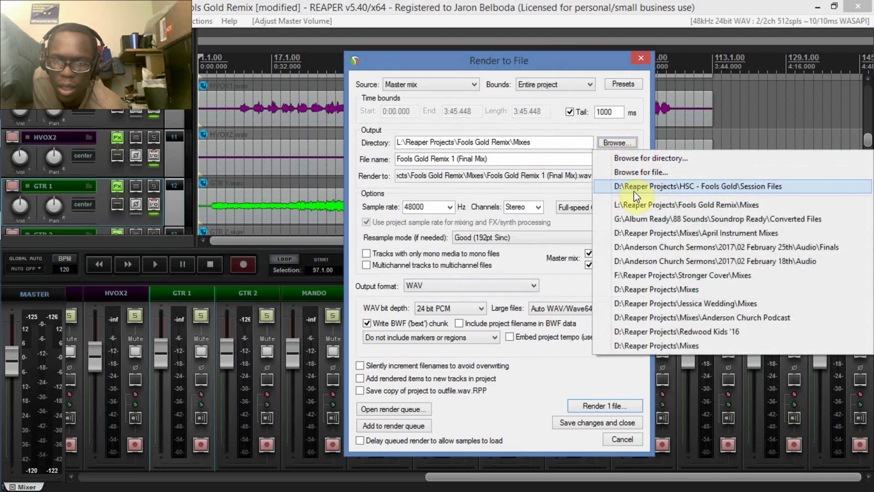
pyautogui.click(641, 172)
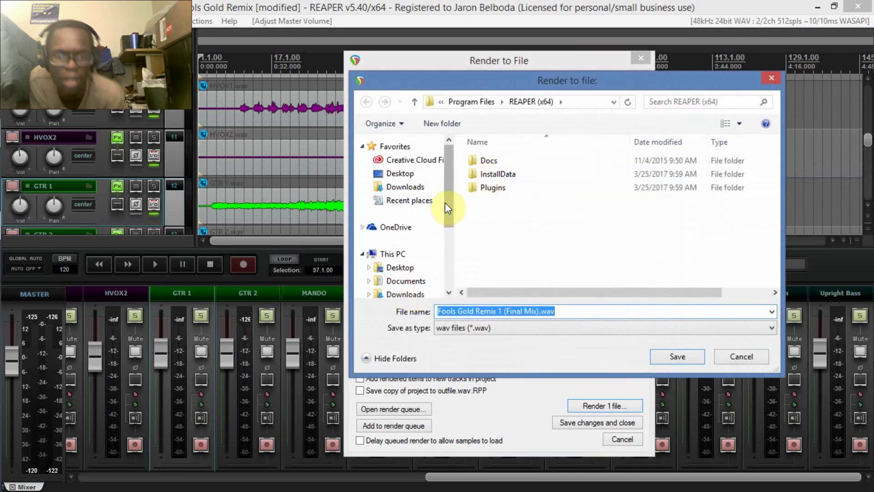
pyautogui.moveTo(445, 205); pyautogui.dragTo(399, 238)
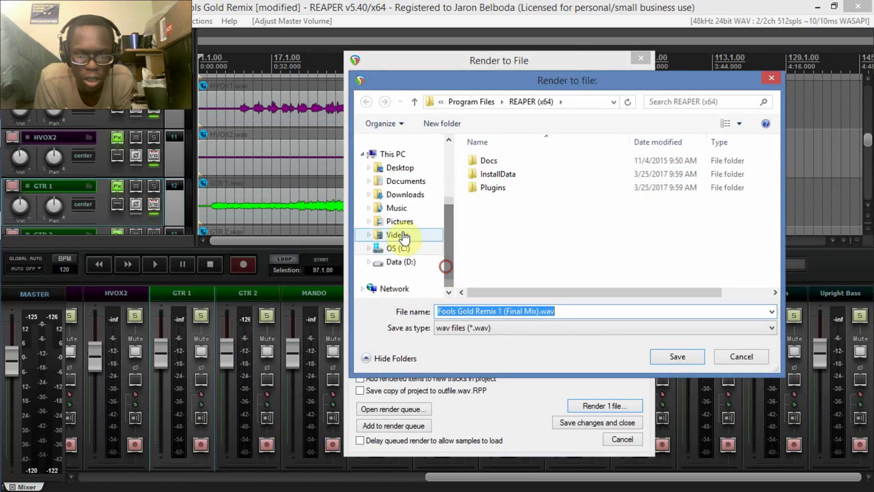
pyautogui.click(408, 263)
pyautogui.click(522, 241)
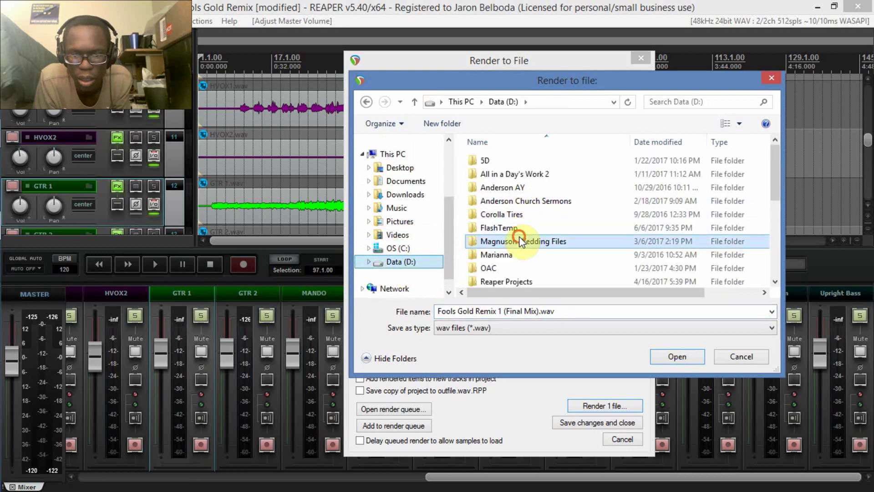
pyautogui.scroll(-3, 522, 242)
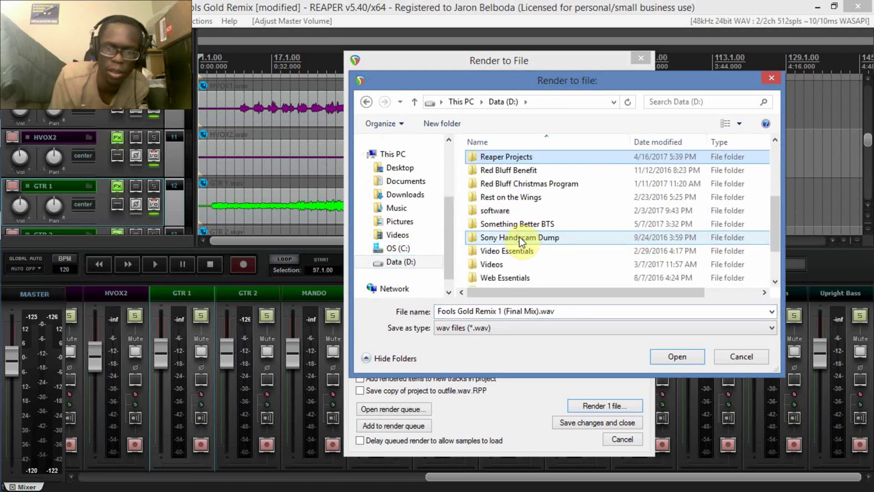
pyautogui.click(508, 157)
pyautogui.doubleClick(509, 157)
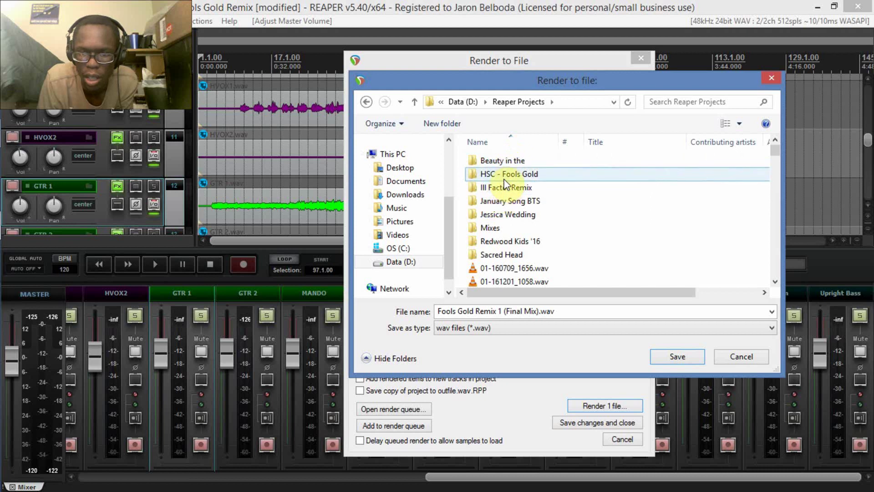
pyautogui.doubleClick(504, 176)
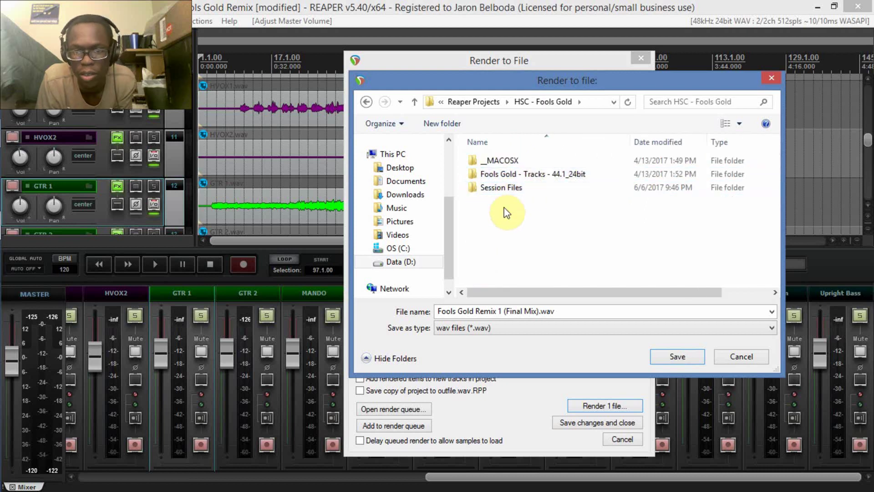
# Step: Create a folder named "Mixes" inside HSC - Fools Gold and set it as the render output directory
pyautogui.click(454, 124)
pyautogui.write('Mixes')
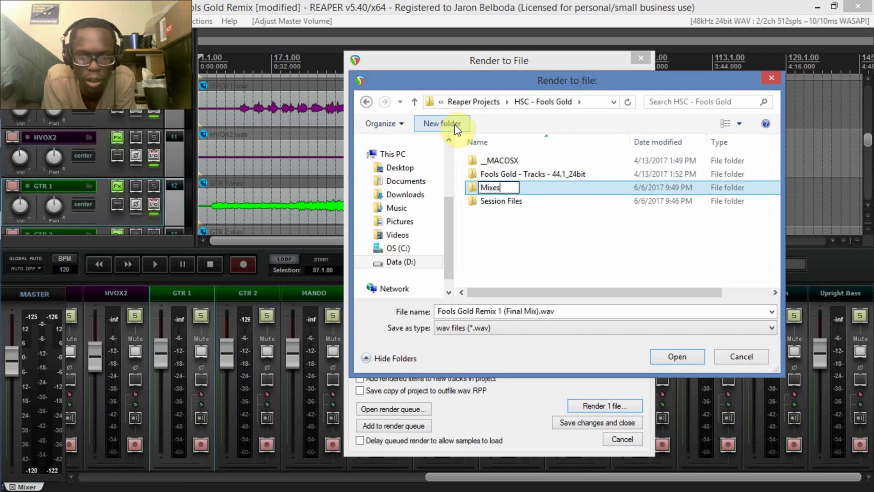
pyautogui.press('Return')
pyautogui.press('Return')
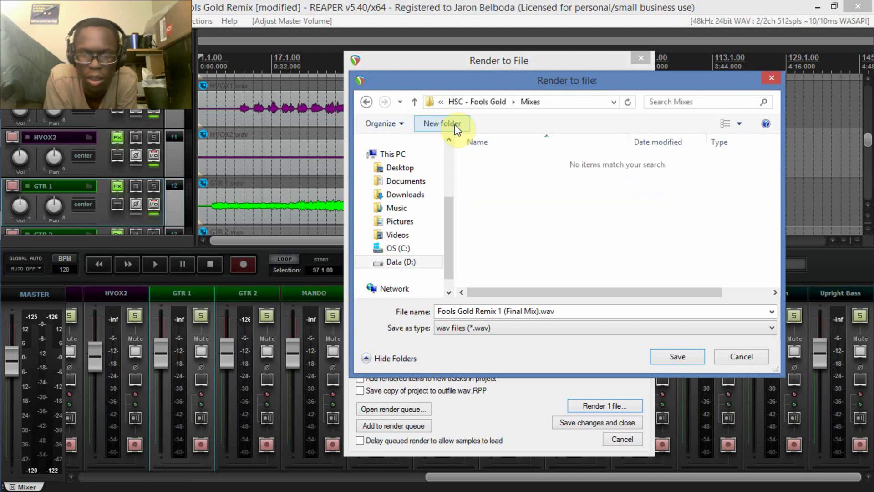
pyautogui.click(661, 354)
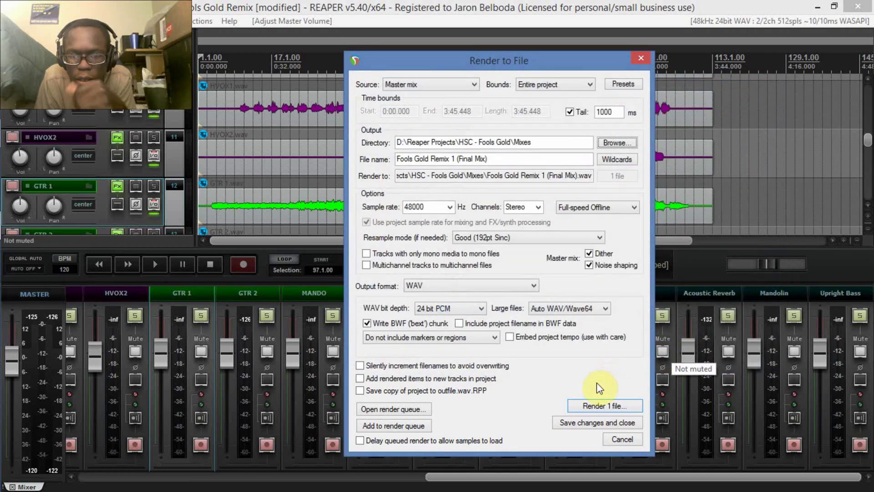
# Step: Start rendering the final mix to the WAV file and move the render progress window off the render settings
pyautogui.click(591, 406)
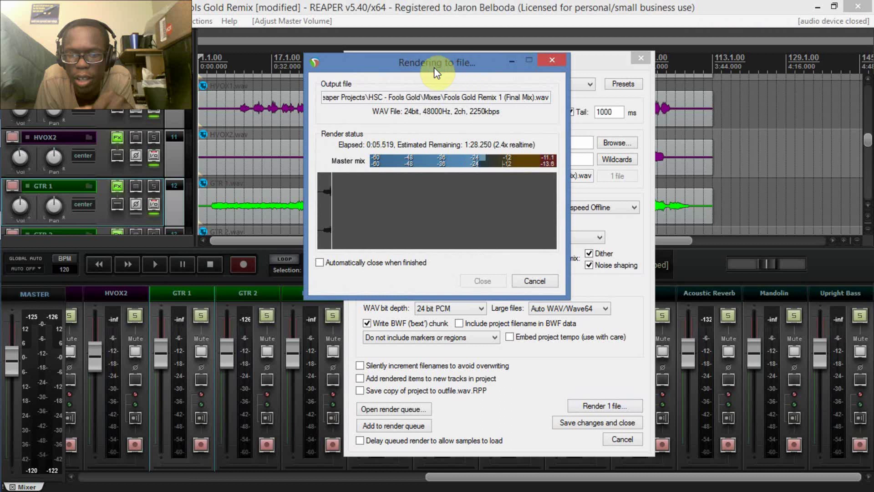
pyautogui.moveTo(435, 69); pyautogui.dragTo(250, 76)
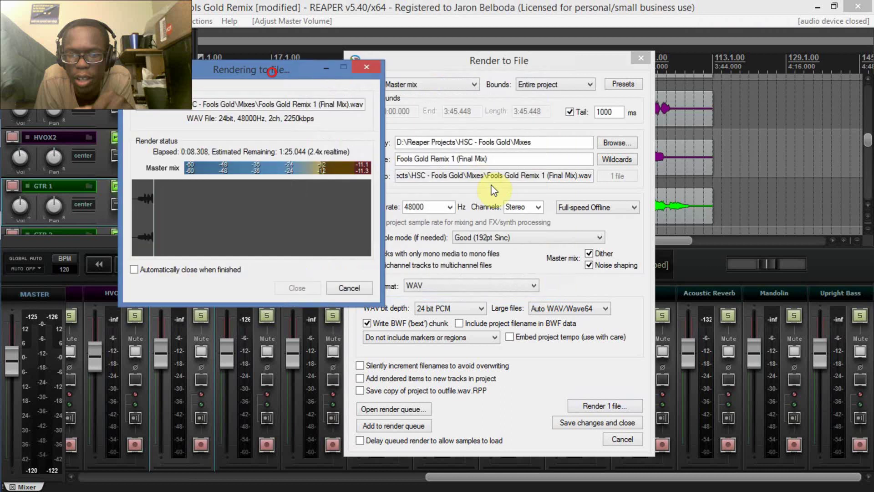